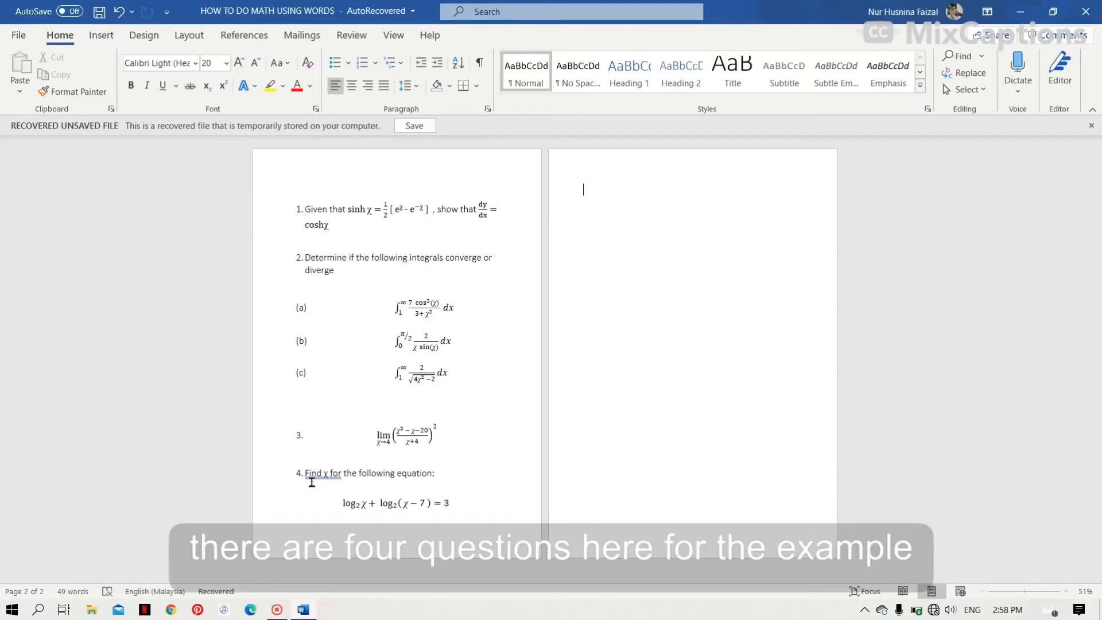
# - Start a numbered item "1." on the second page and insert a blank equation there
pyautogui.write('1.')
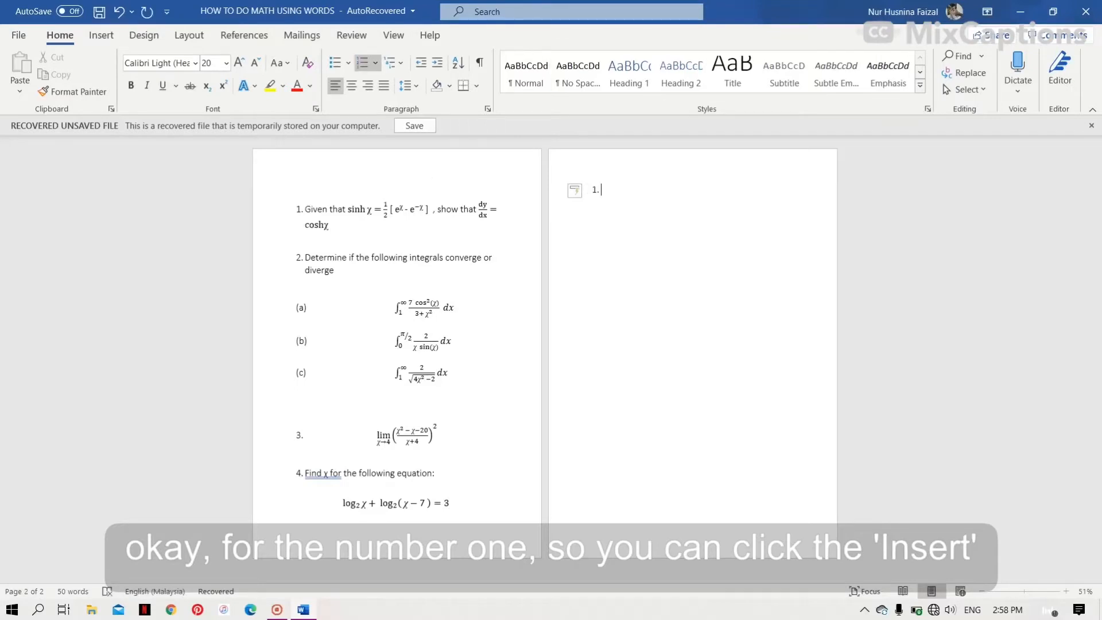
pyautogui.click(103, 35)
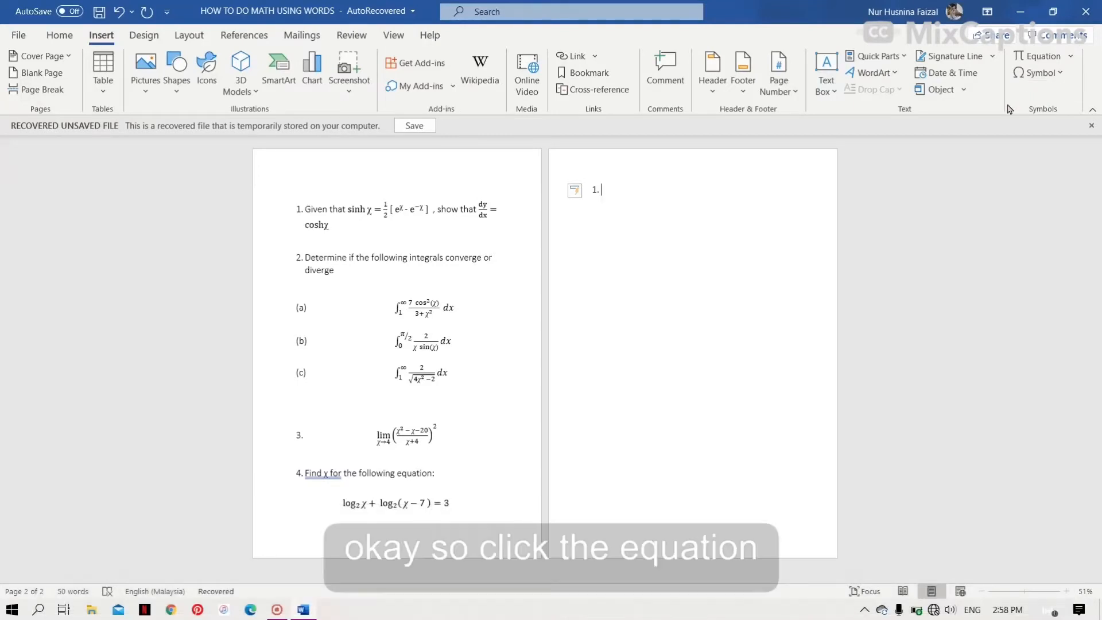
pyautogui.click(1041, 54)
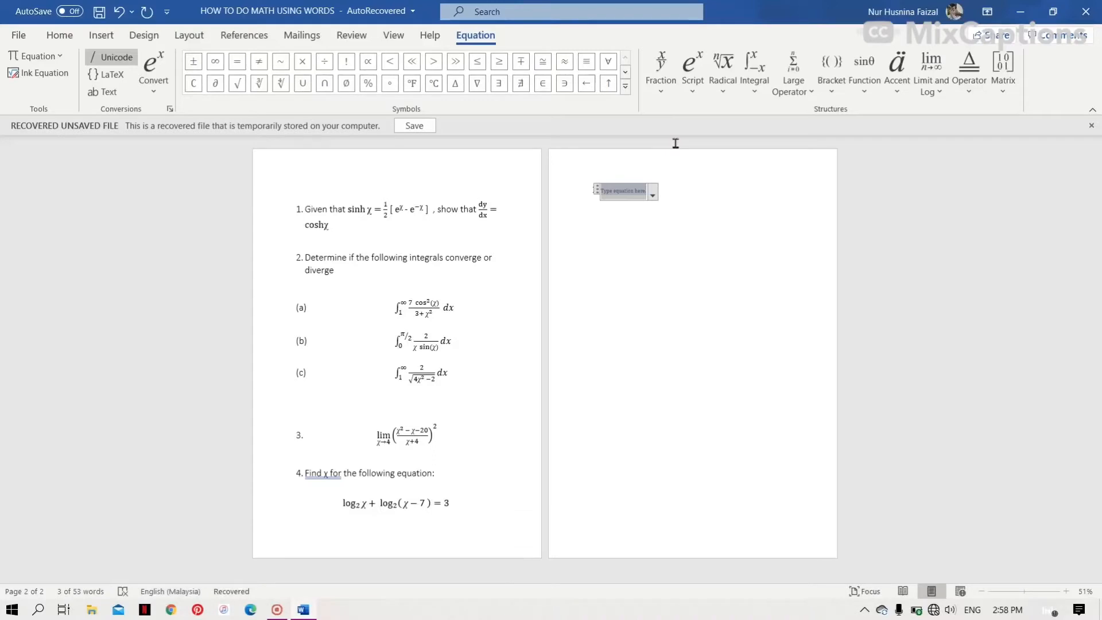
# - Increase the equation's font size to 26
pyautogui.click(86, 37)
pyautogui.click(60, 35)
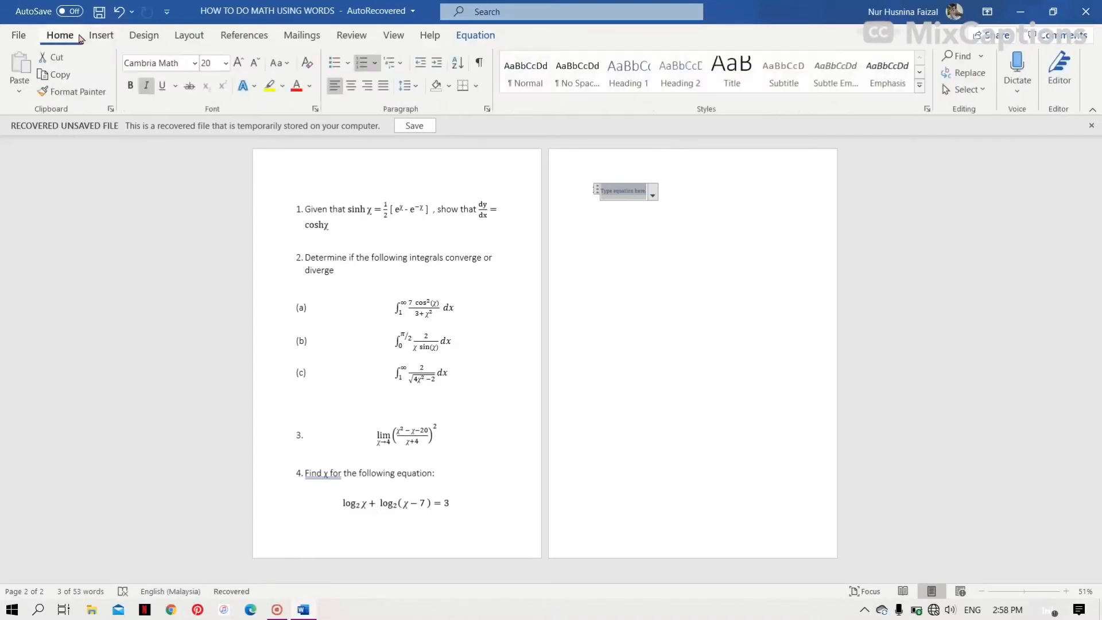
pyautogui.click(239, 63)
pyautogui.doubleClick(239, 63)
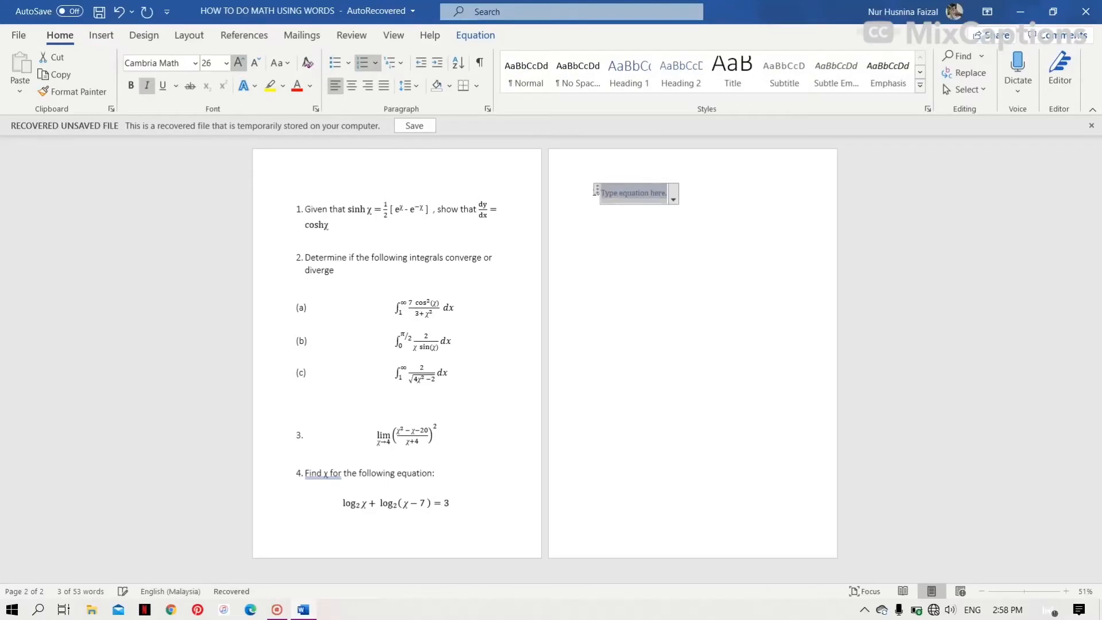
# - Insert the sinh function from the hyperbolic functions into the equation
pyautogui.click(474, 36)
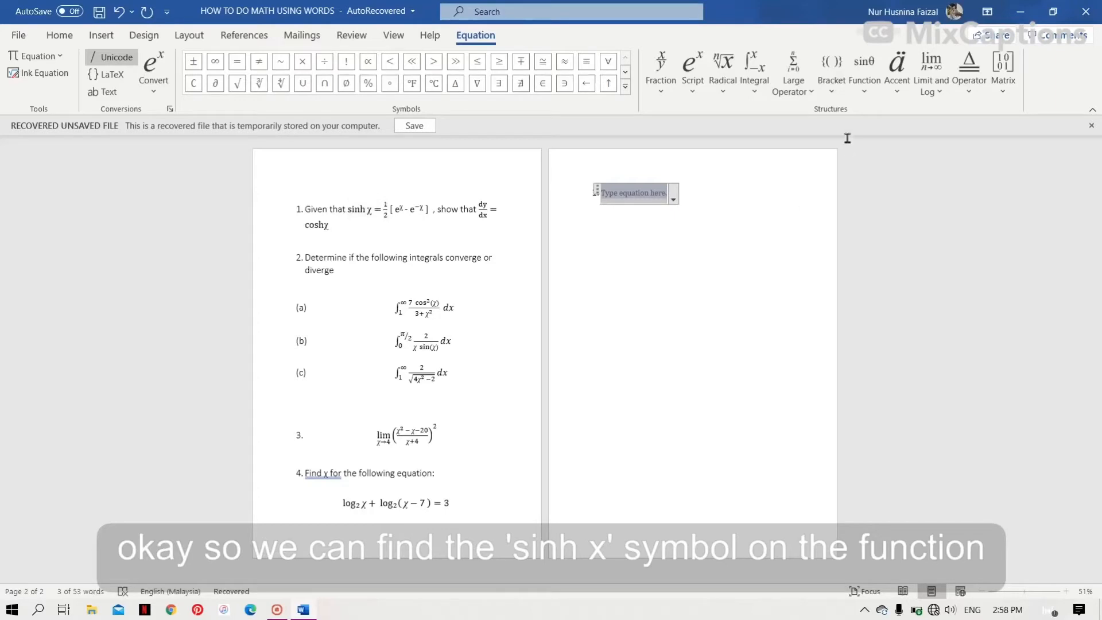
pyautogui.click(865, 72)
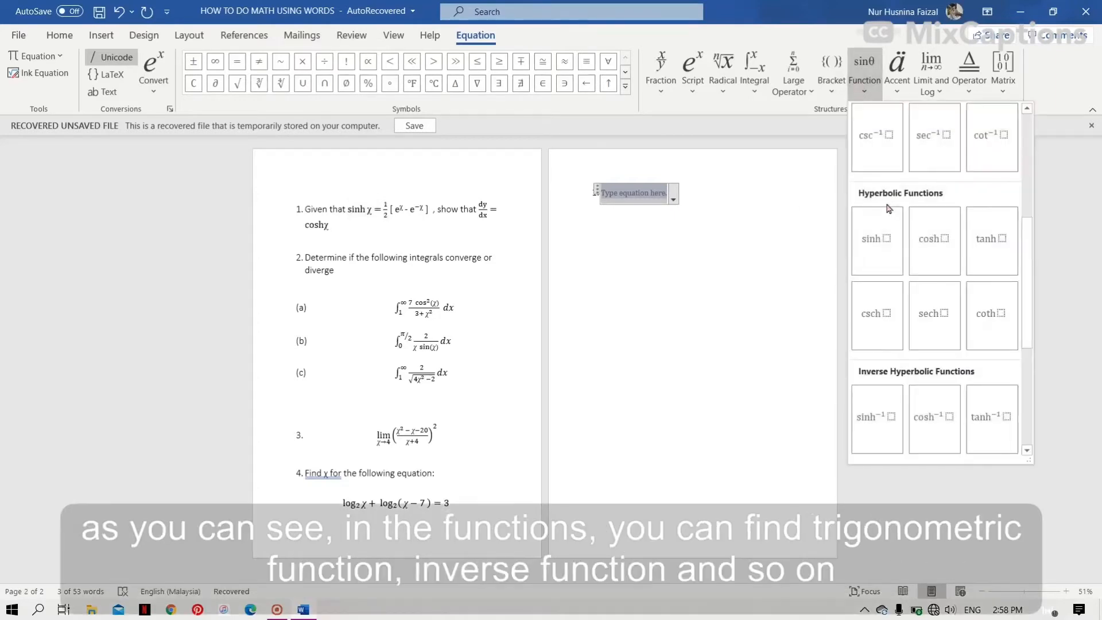
pyautogui.scroll(5, 889, 209)
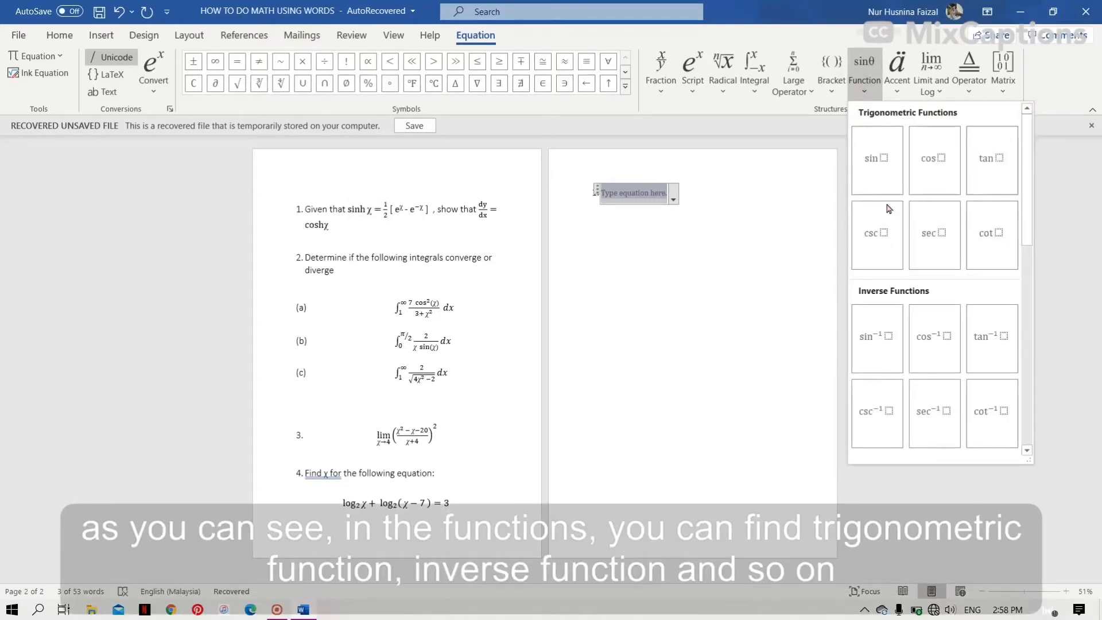
pyautogui.scroll(-5, 905, 297)
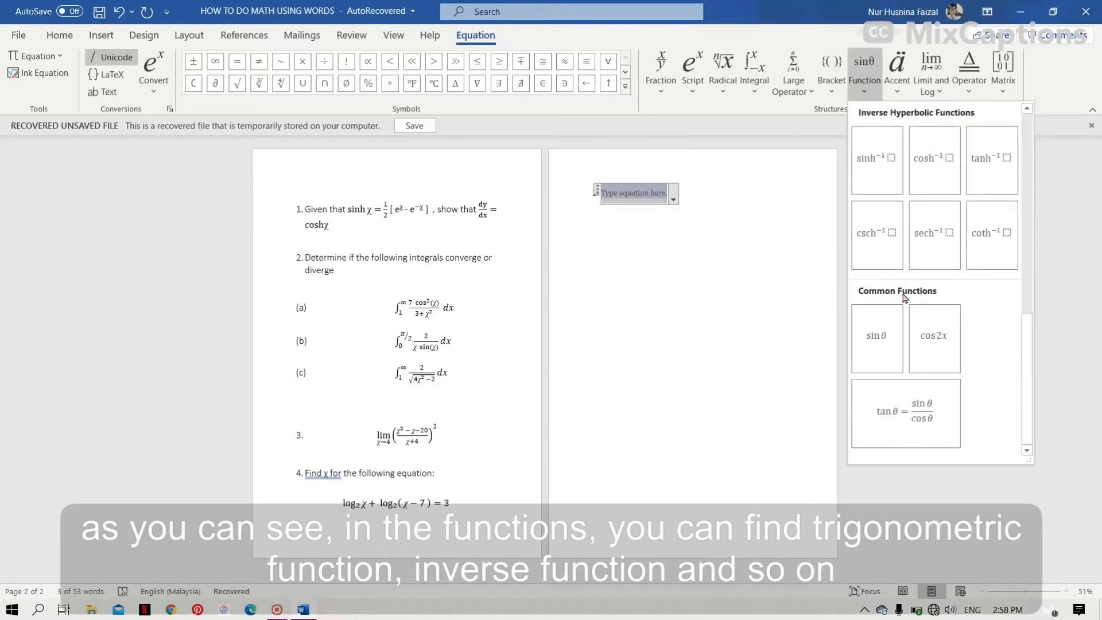
pyautogui.scroll(5, 905, 298)
pyautogui.scroll(-3, 905, 298)
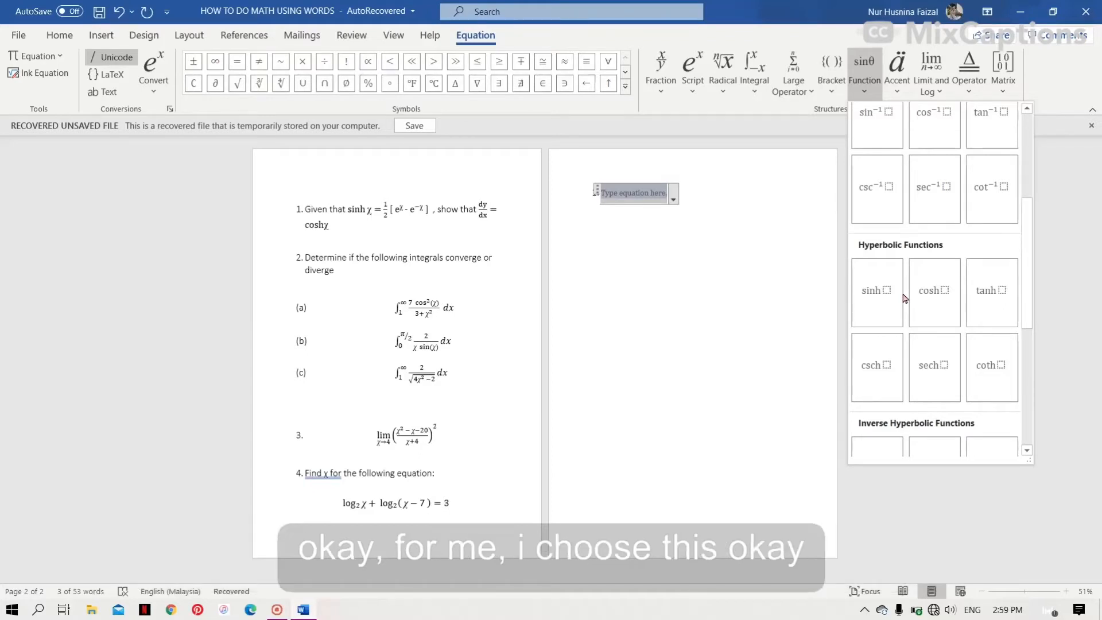
pyautogui.click(866, 303)
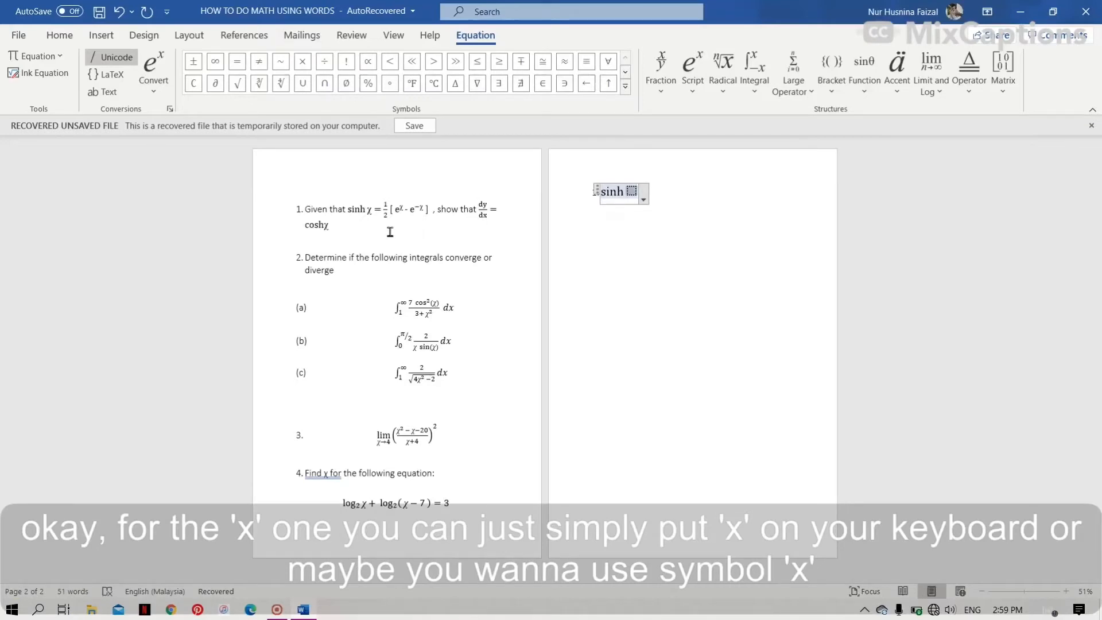
# - Insert the χ symbol as the sinh argument and add an equals sign after it
pyautogui.write('x')
pyautogui.press('BackSpace')
pyautogui.click(60, 35)
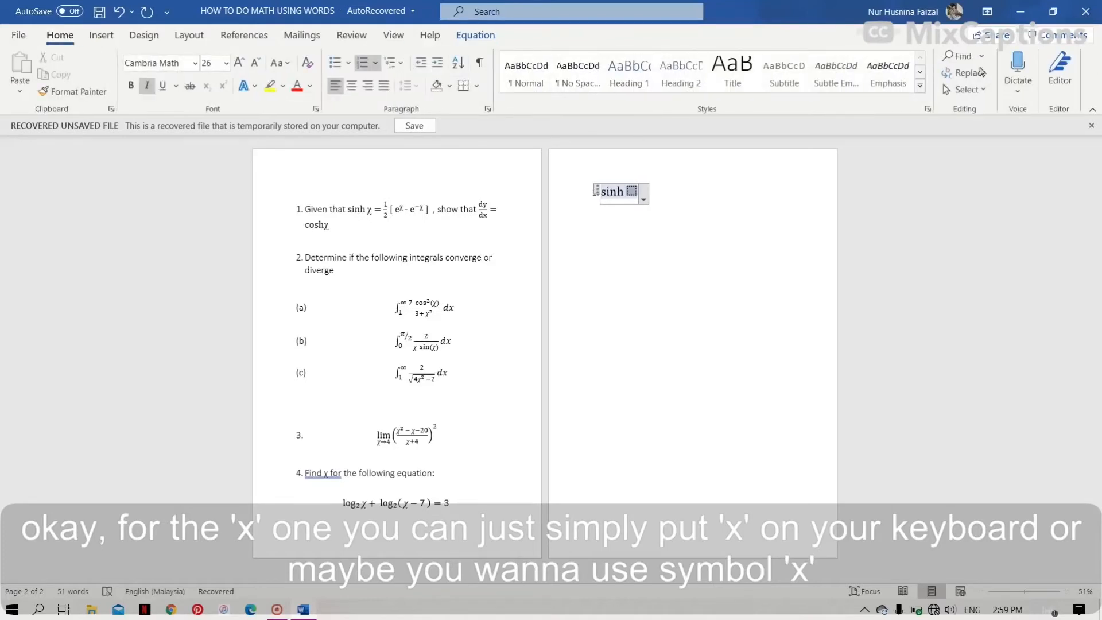
pyautogui.click(102, 37)
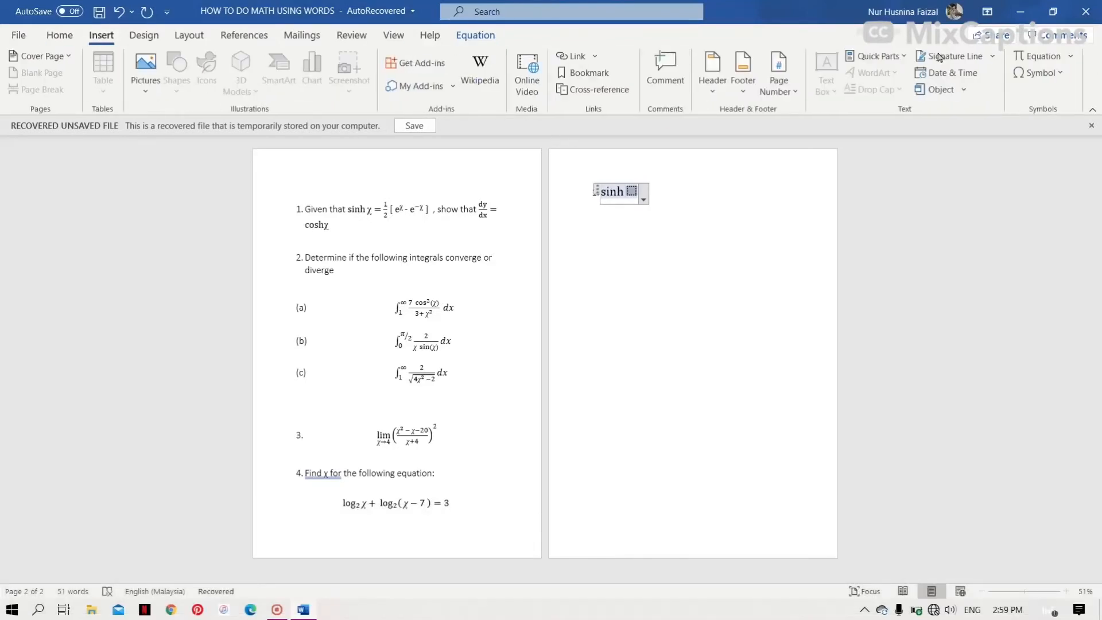
pyautogui.click(1028, 74)
pyautogui.click(1001, 93)
pyautogui.write('=')
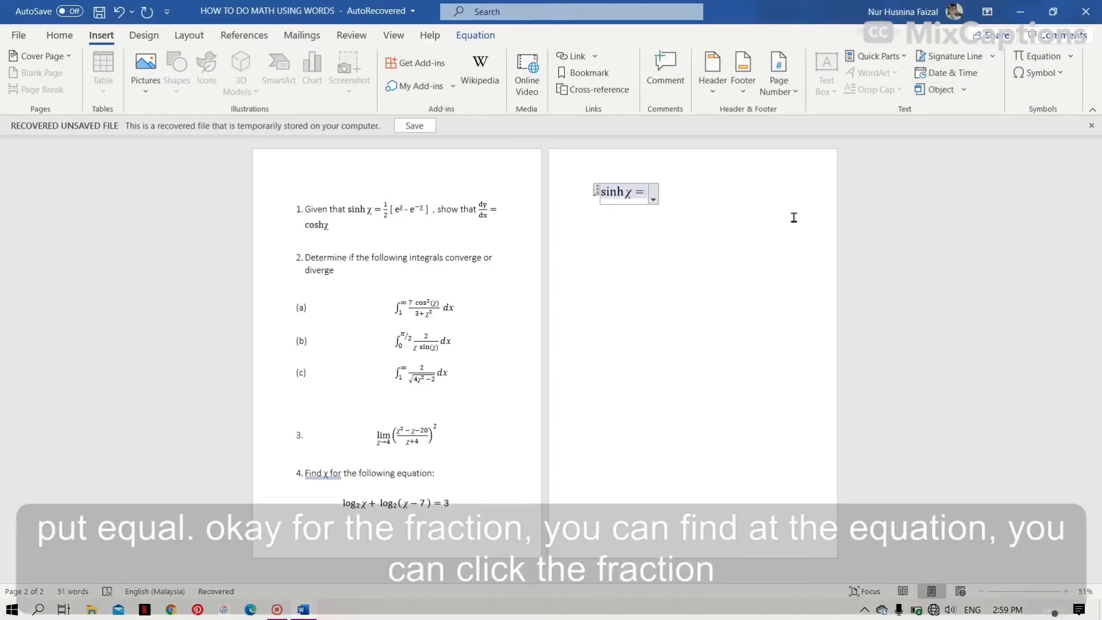
# - Add a stacked fraction of 1 over 2 after the equals sign
pyautogui.click(476, 36)
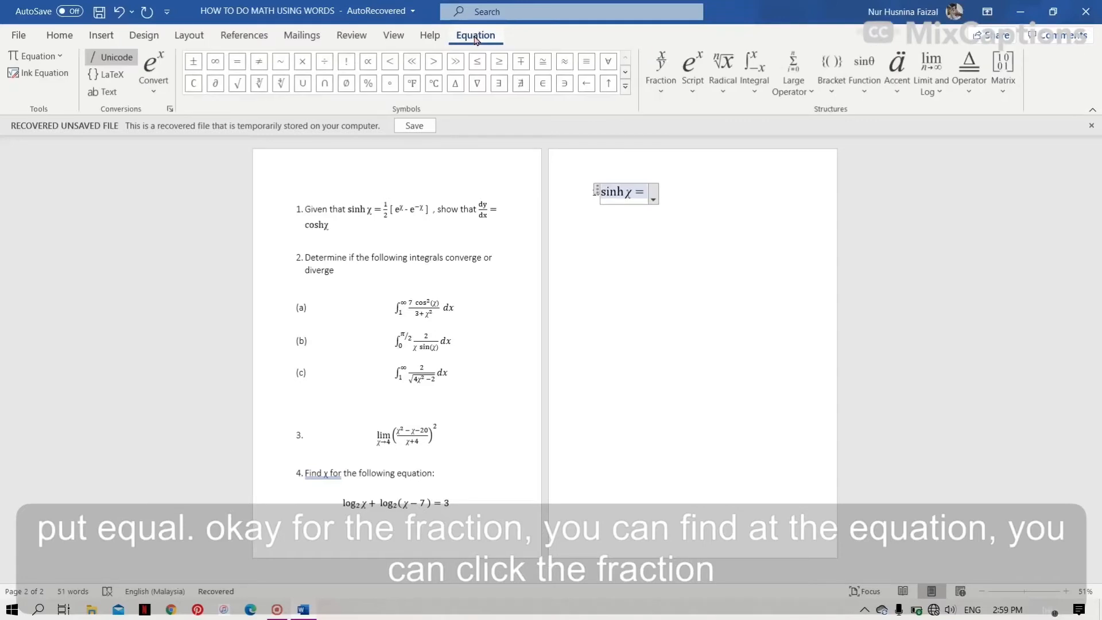
pyautogui.click(661, 73)
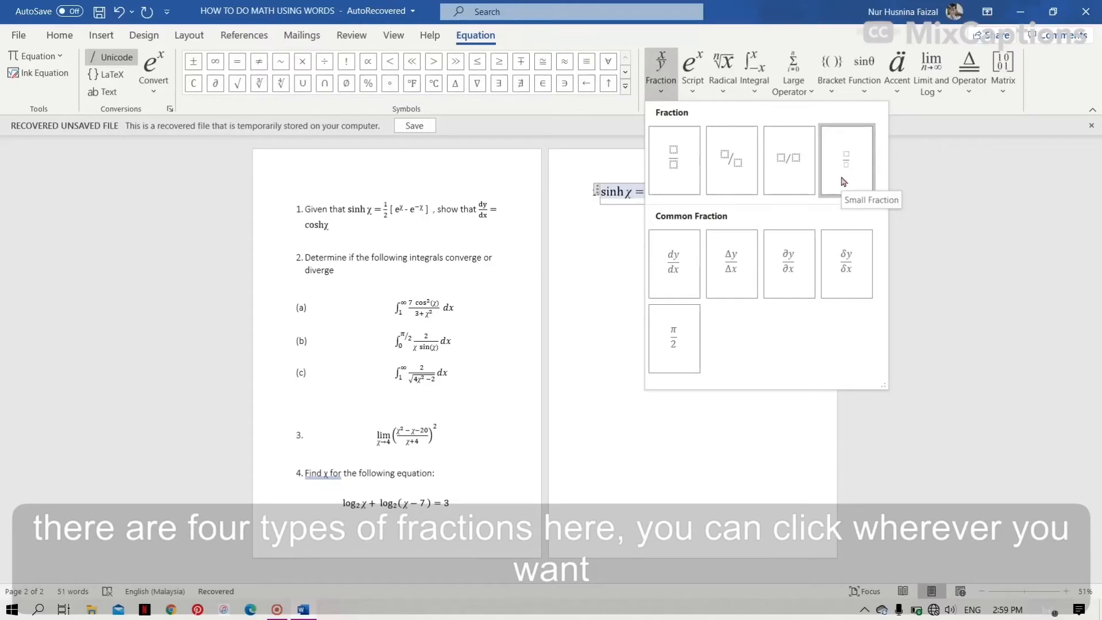
pyautogui.click(667, 162)
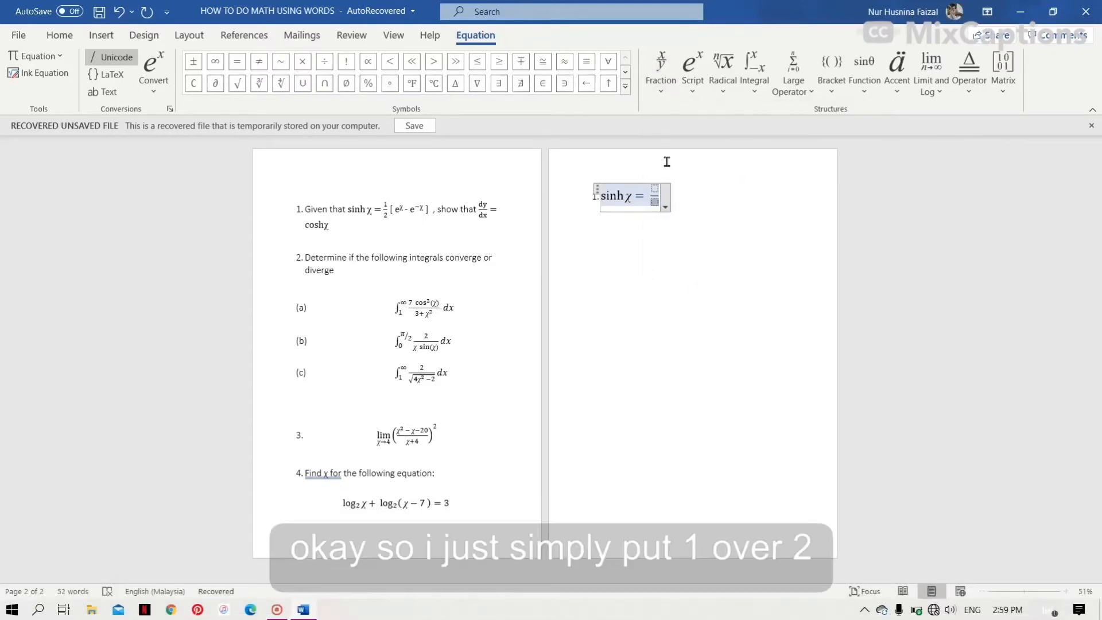
pyautogui.press('Up')
pyautogui.write('1')
pyautogui.press('Down')
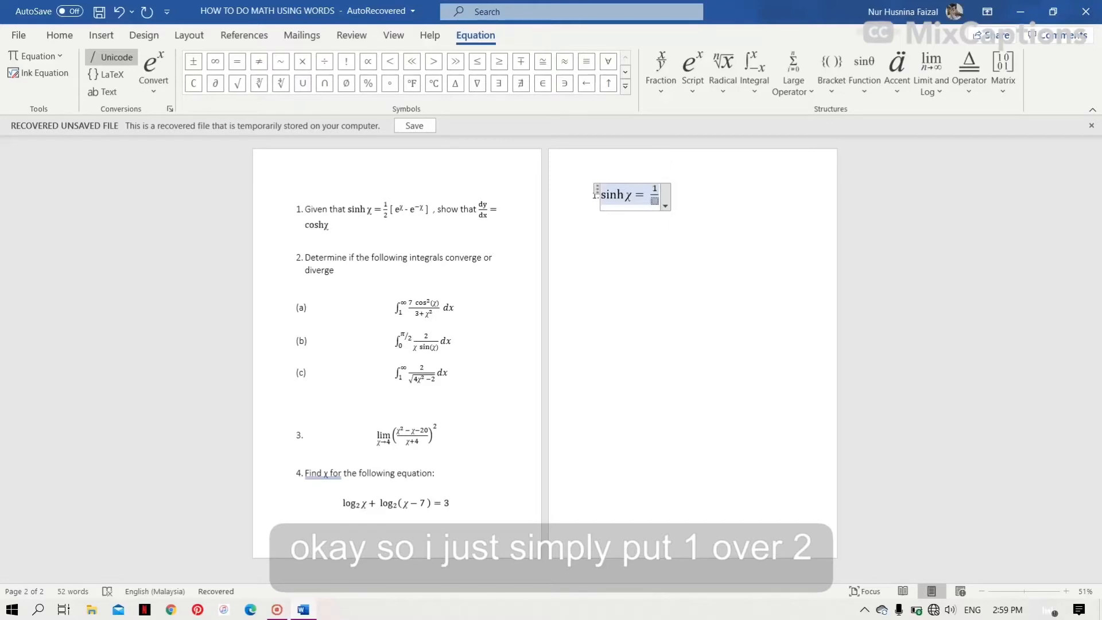
pyautogui.write('2')
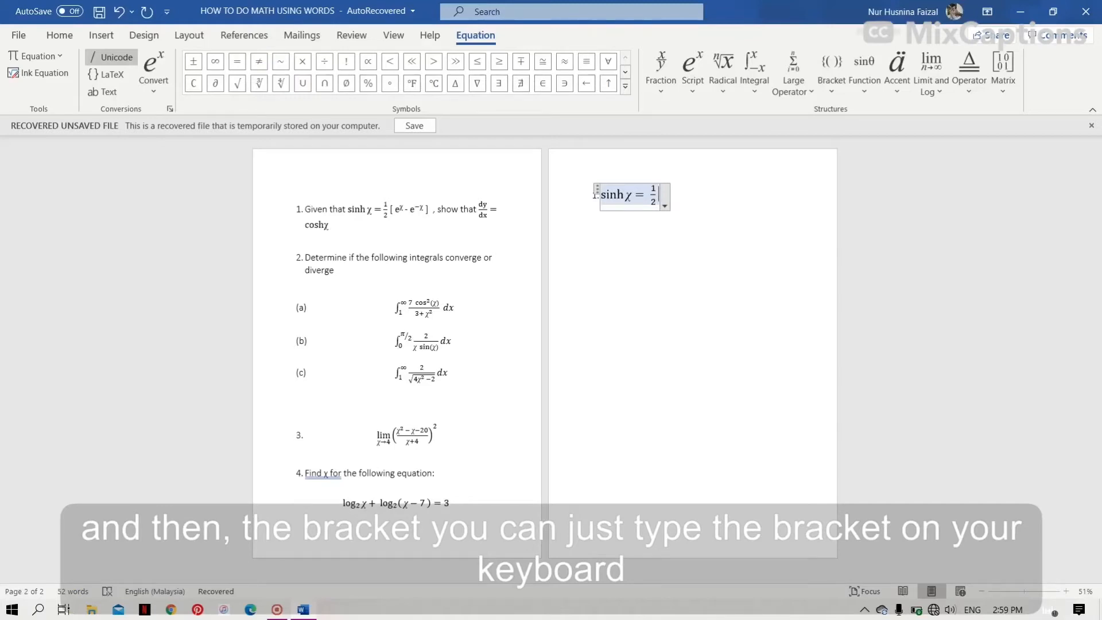
pyautogui.write(' [')
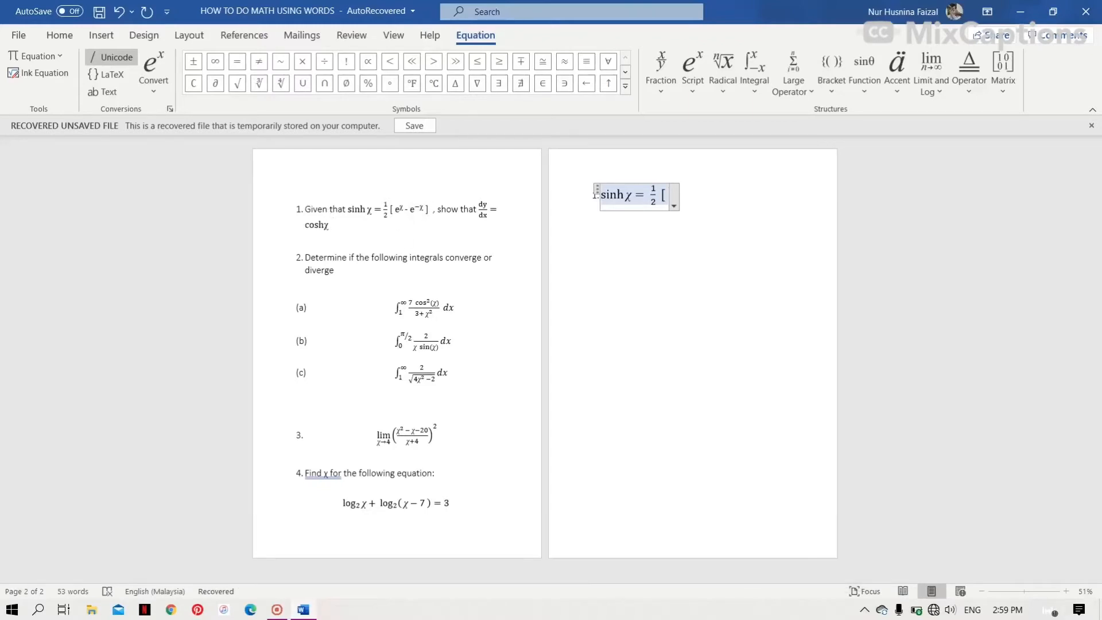
# - Add an opening square bracket followed by e to the power x using a superscript
pyautogui.click(692, 76)
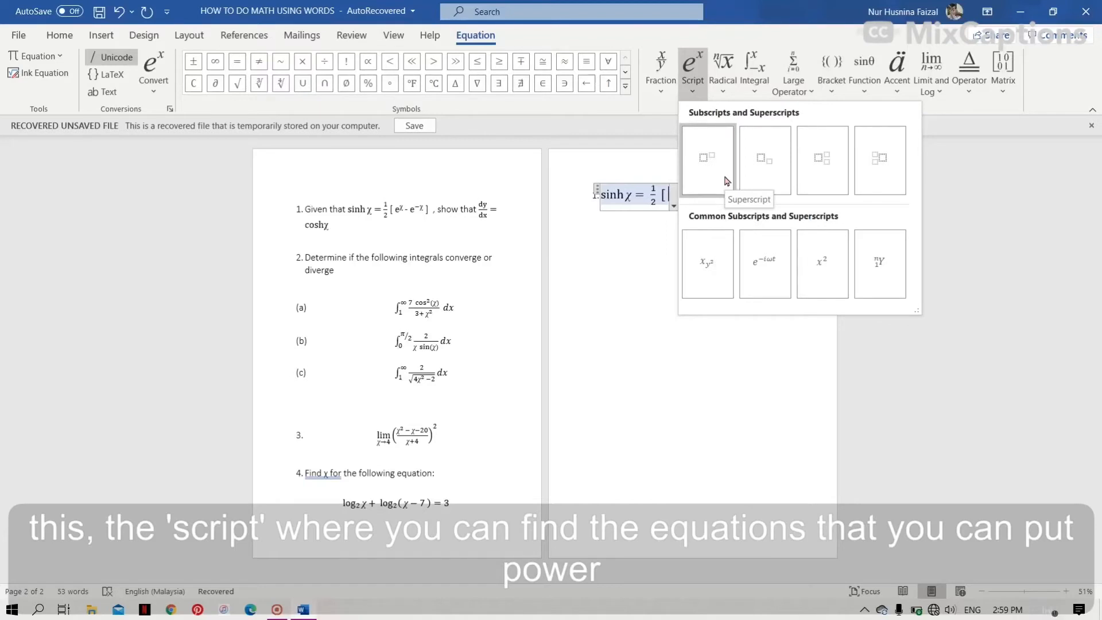
pyautogui.click(726, 180)
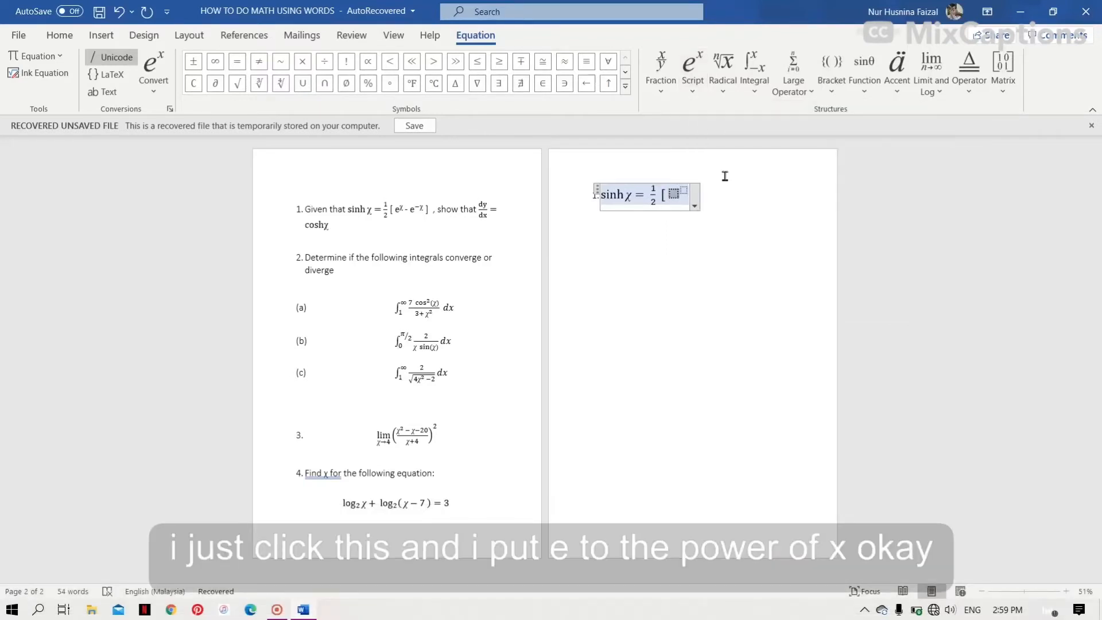
pyautogui.write('e^x')
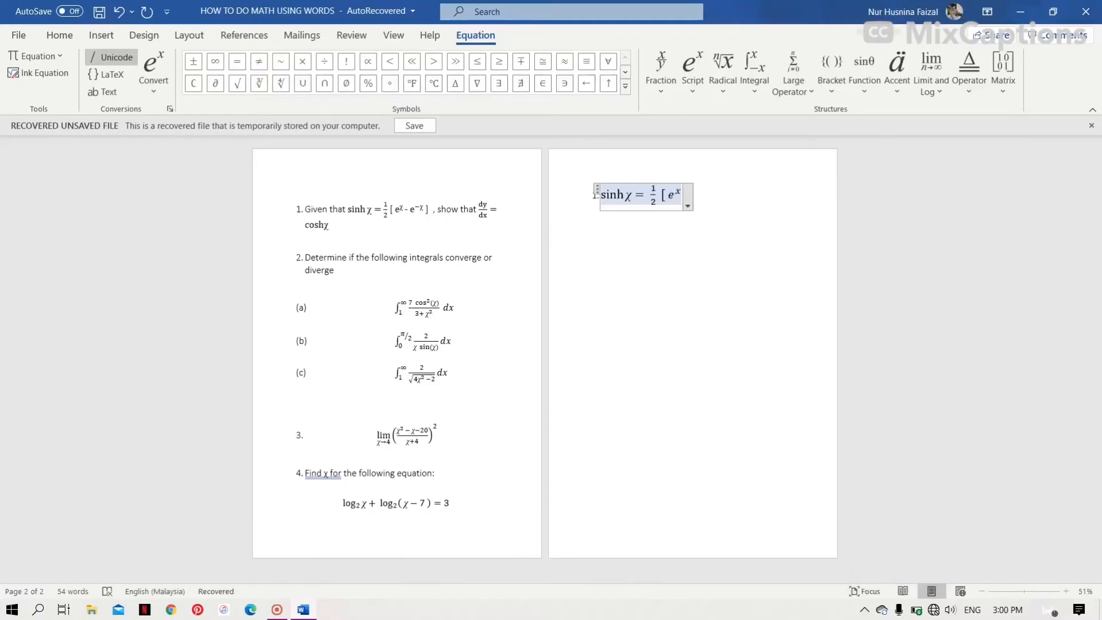
pyautogui.press('Right')
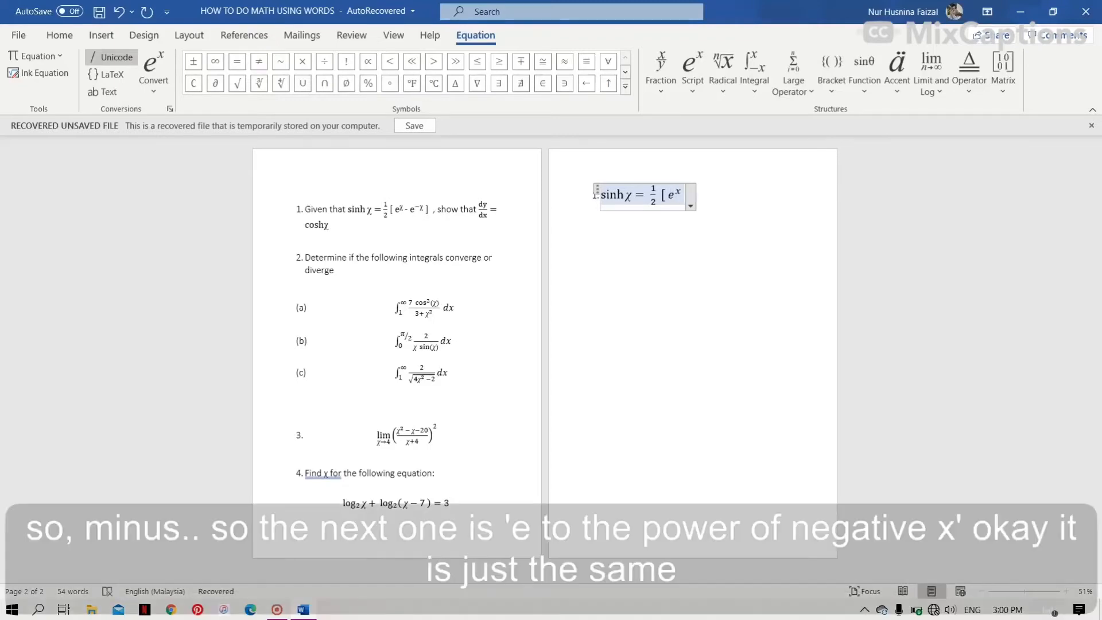
# - Add minus e to the power -x with another superscript and close the square bracket
pyautogui.write('-')
pyautogui.click(694, 66)
pyautogui.click(718, 164)
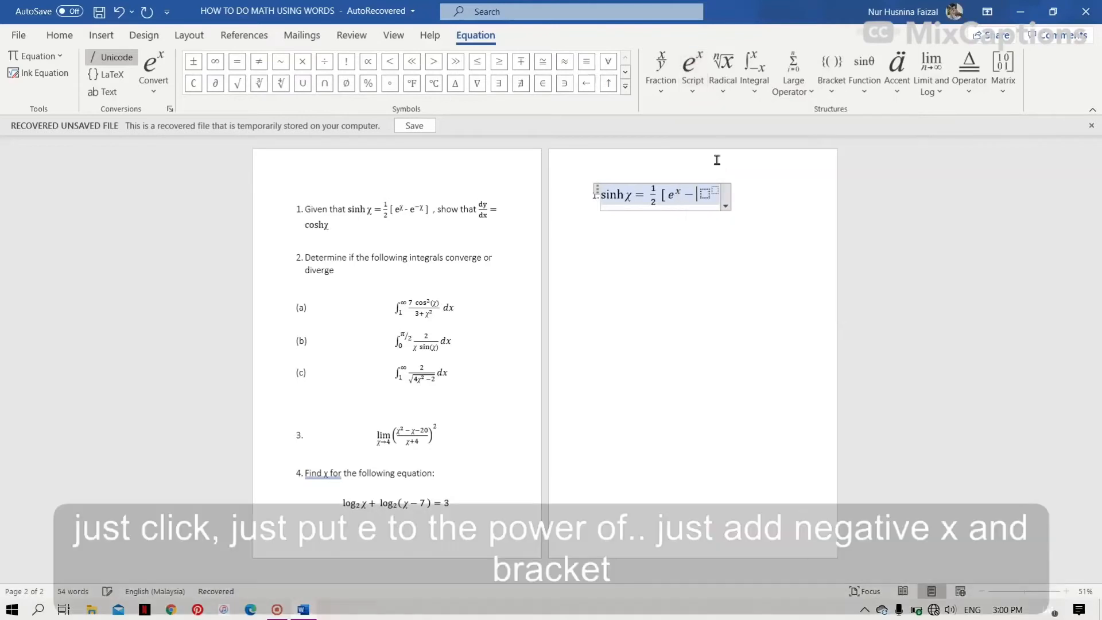
pyautogui.write('e')
pyautogui.write('-x')
pyautogui.press('Right')
pyautogui.write(']')
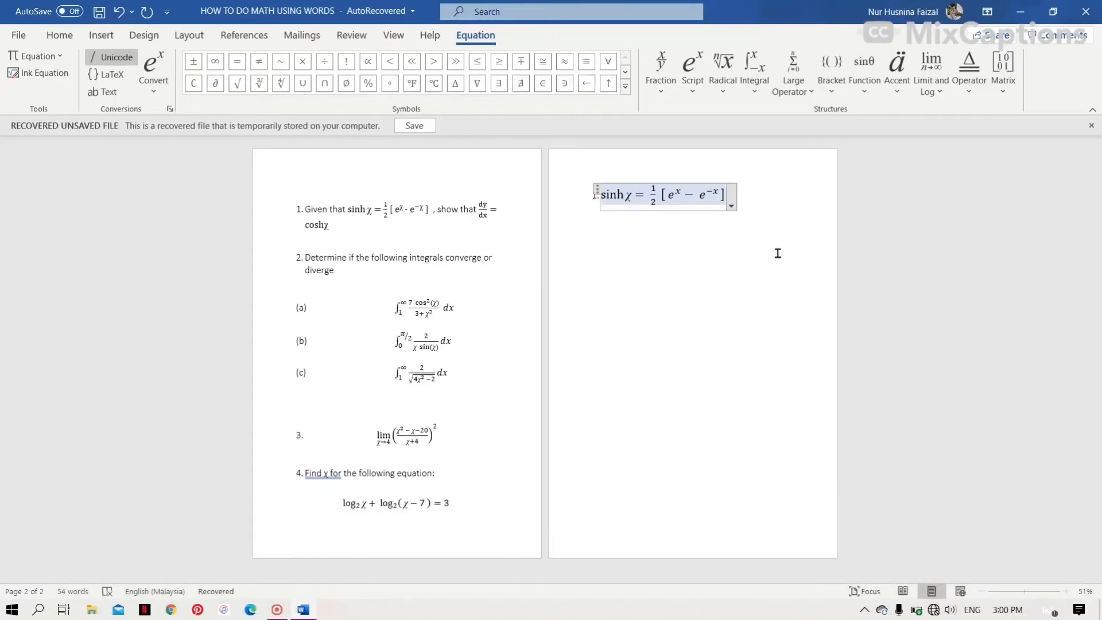
# - Start a new line and insert an equation containing the dy/dx common fraction
pyautogui.click(774, 186)
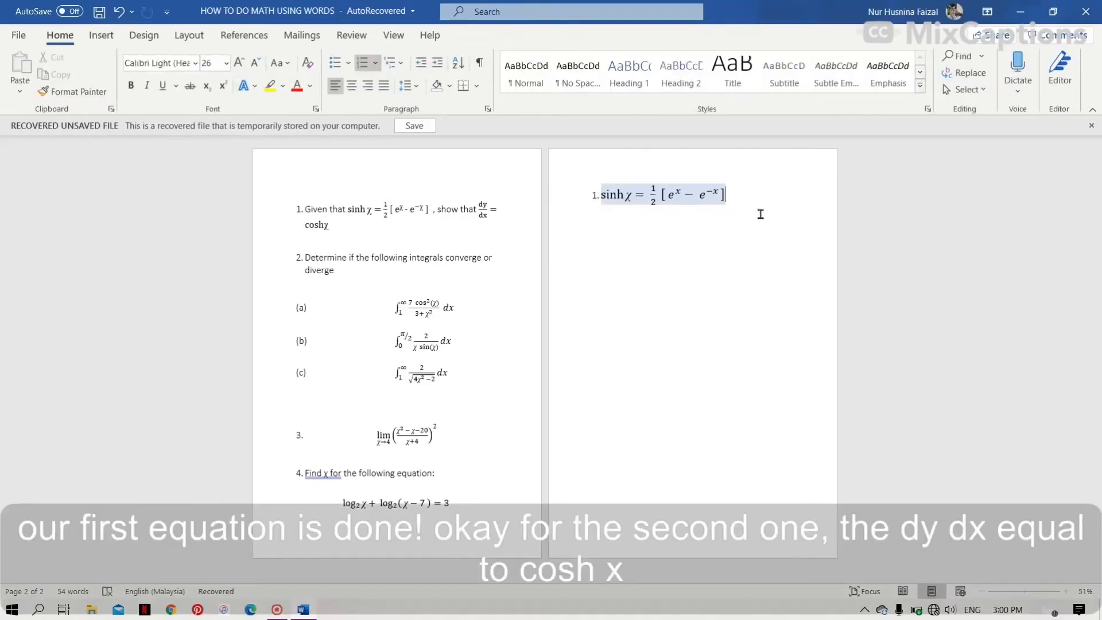
pyautogui.press('Return')
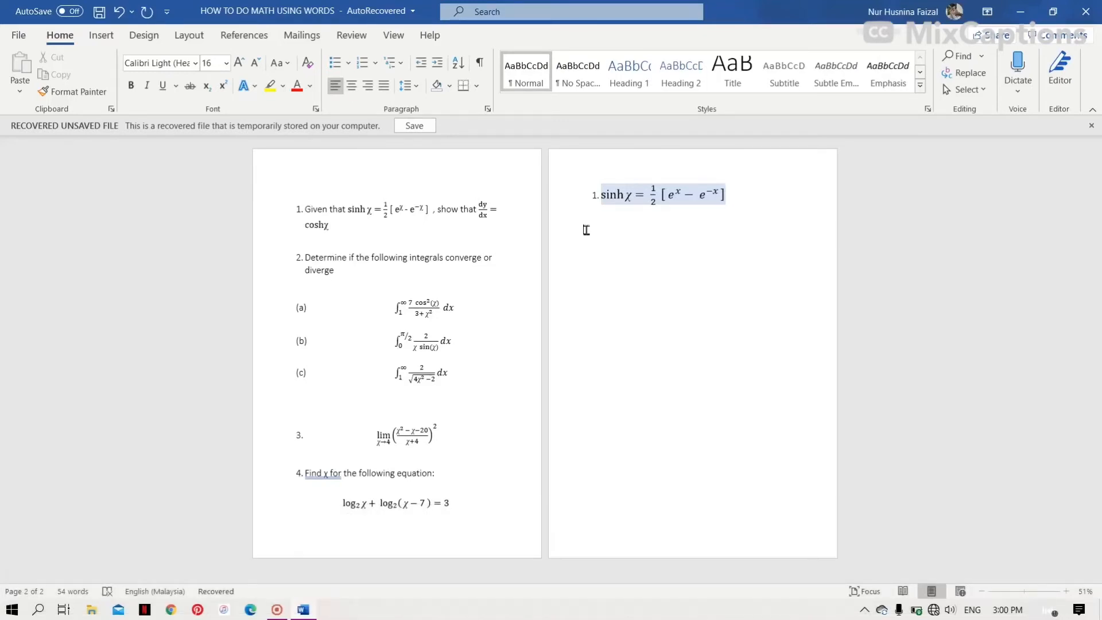
pyautogui.click(100, 36)
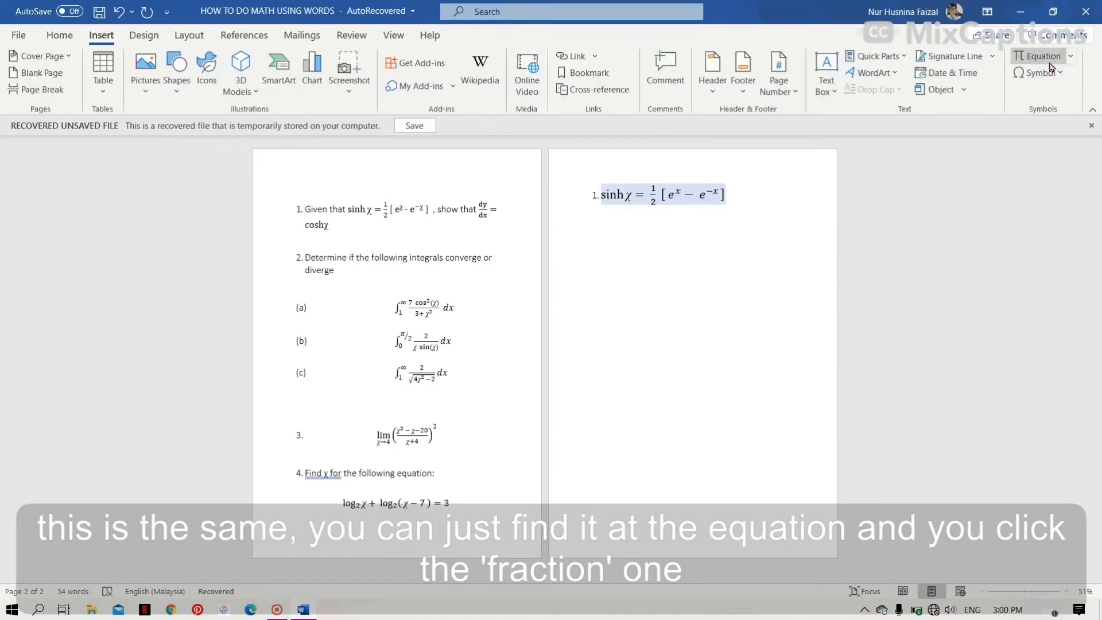
pyautogui.click(1049, 59)
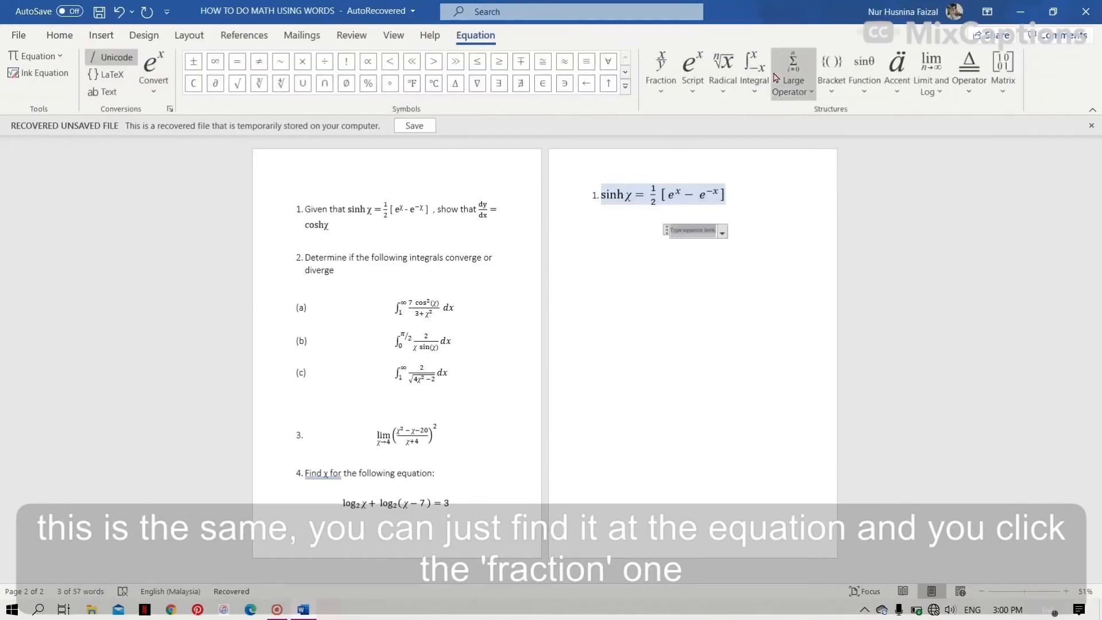
pyautogui.click(661, 72)
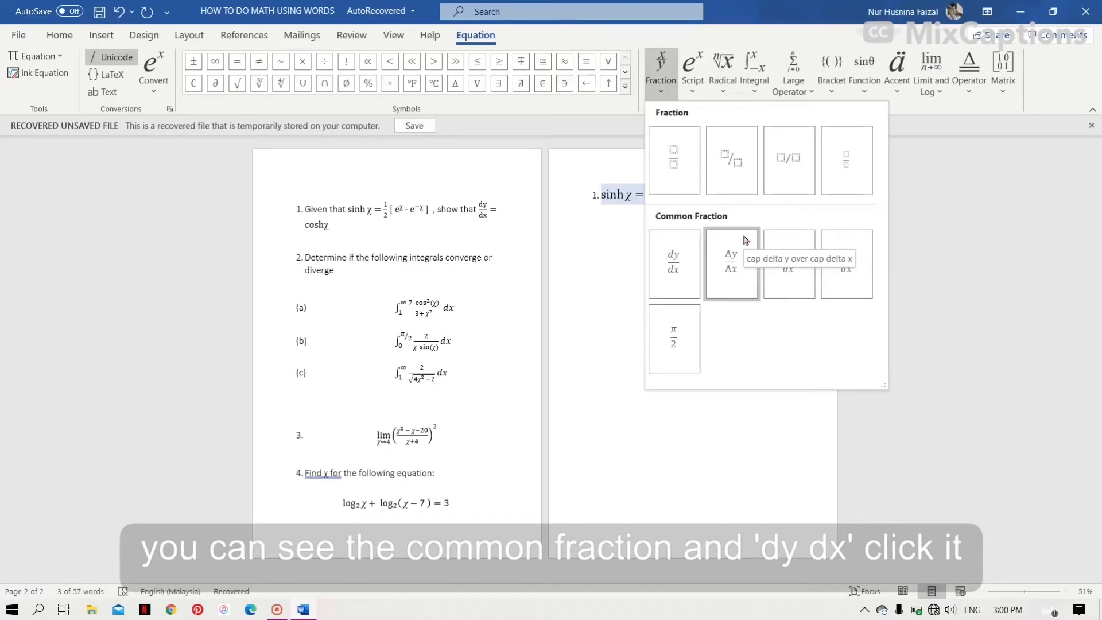
pyautogui.click(684, 253)
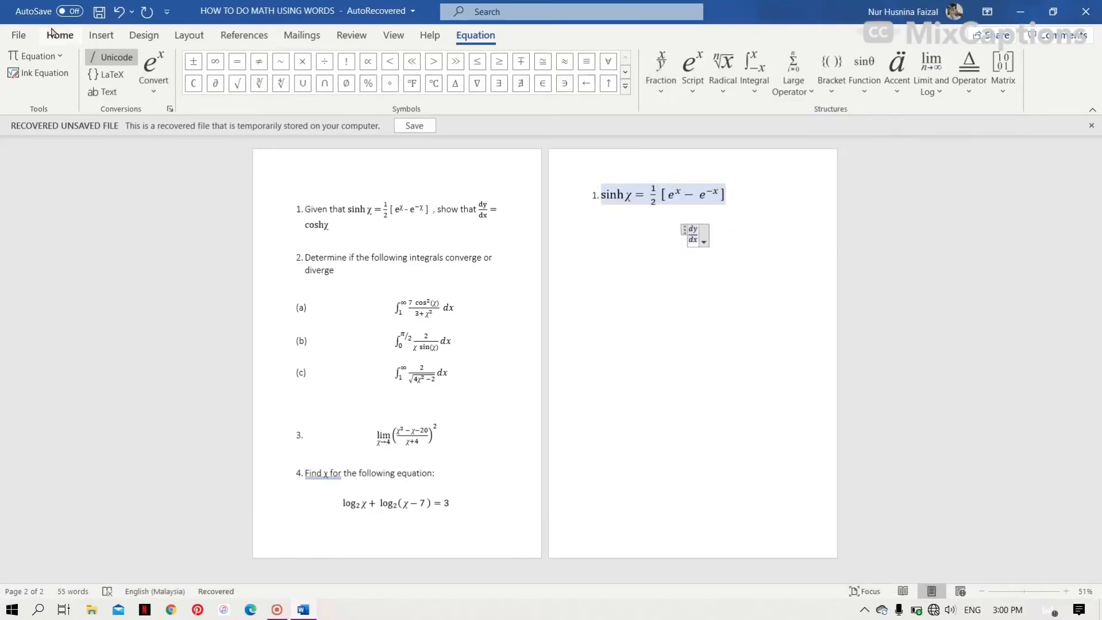
# - Enlarge the dy/dx equation's font and add an equals sign after the fraction
pyautogui.click(52, 33)
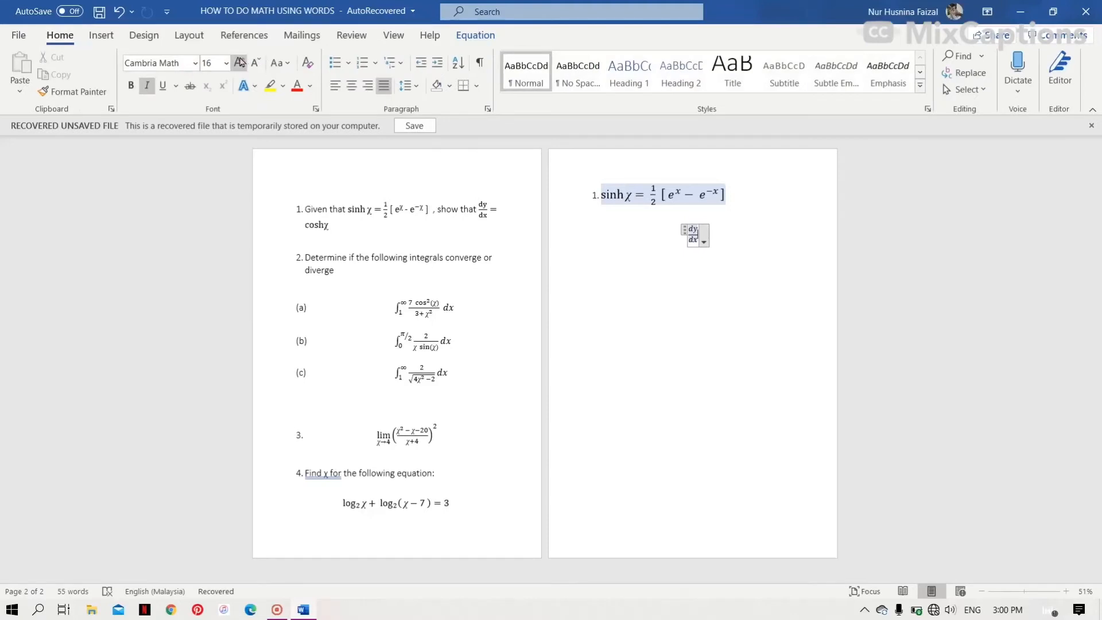
pyautogui.click(240, 61)
pyautogui.click(475, 35)
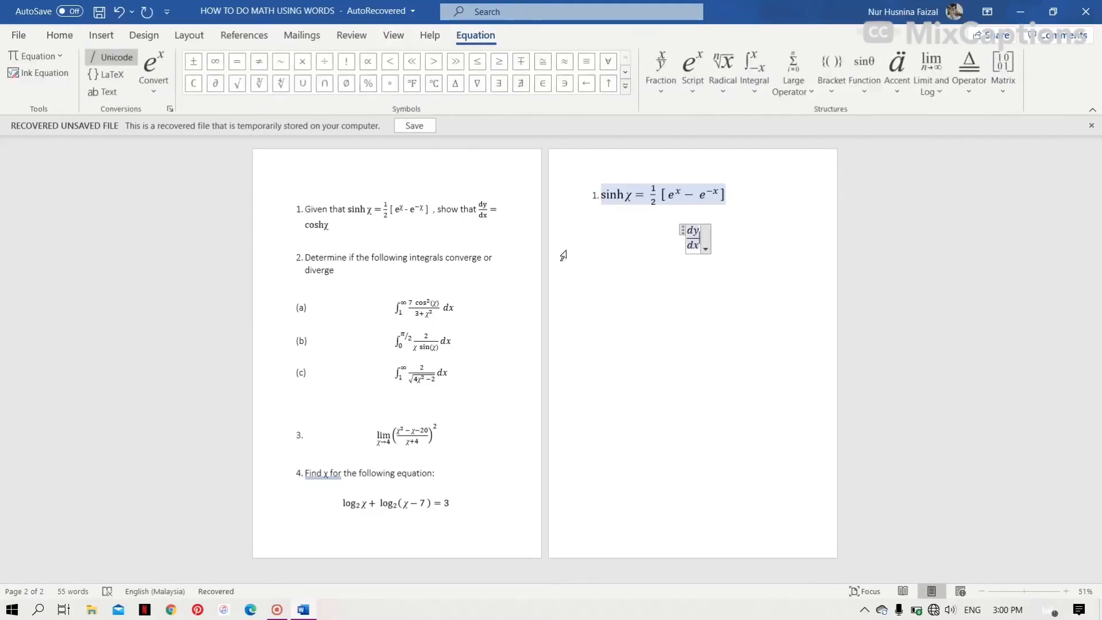
pyautogui.click(701, 237)
pyautogui.write('=')
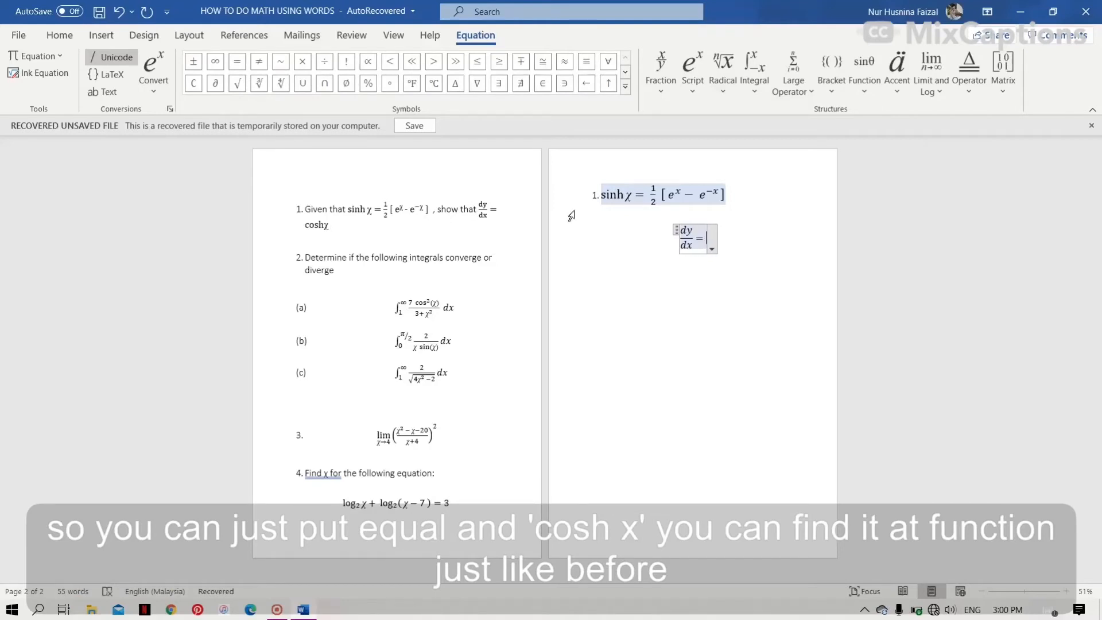
# - Insert the cosh function with argument x after the equals sign, then leave the equation
pyautogui.click(868, 86)
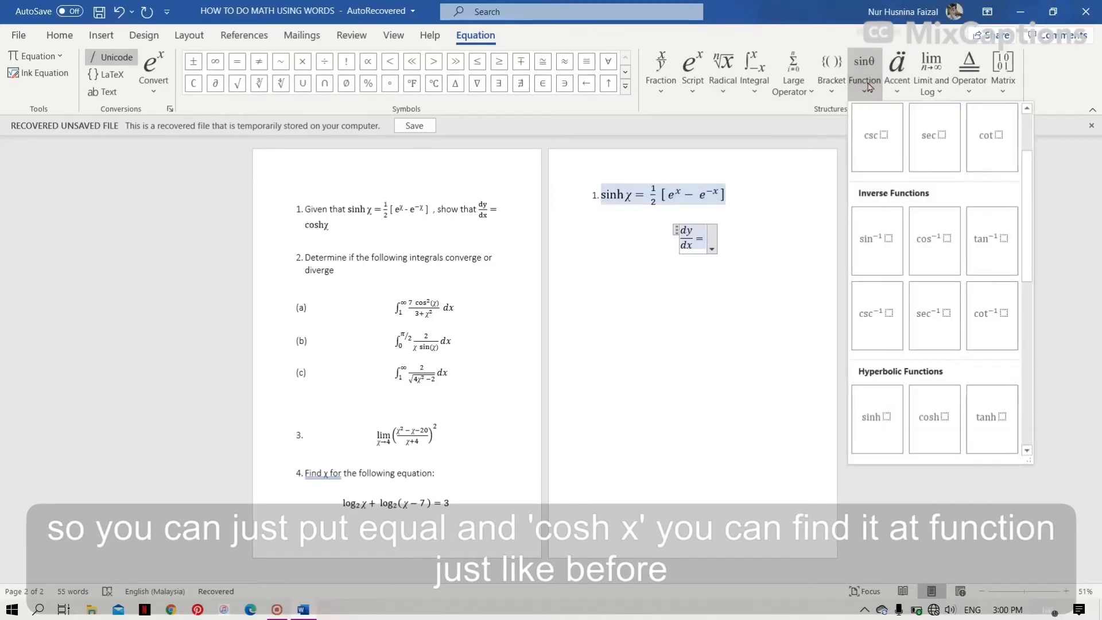
pyautogui.click(920, 409)
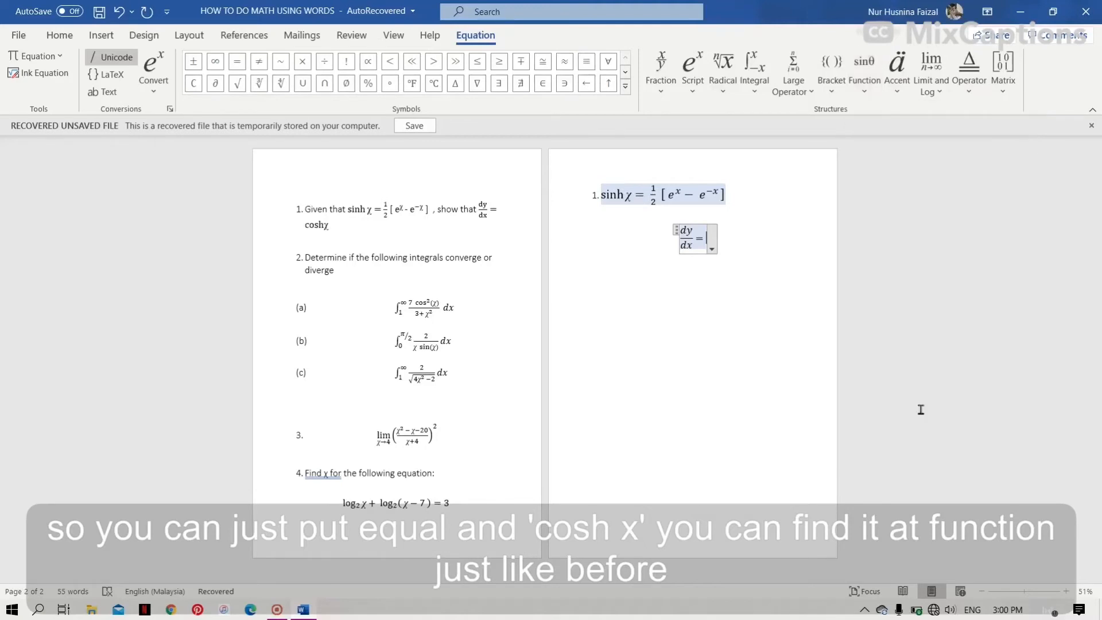
pyautogui.write('x')
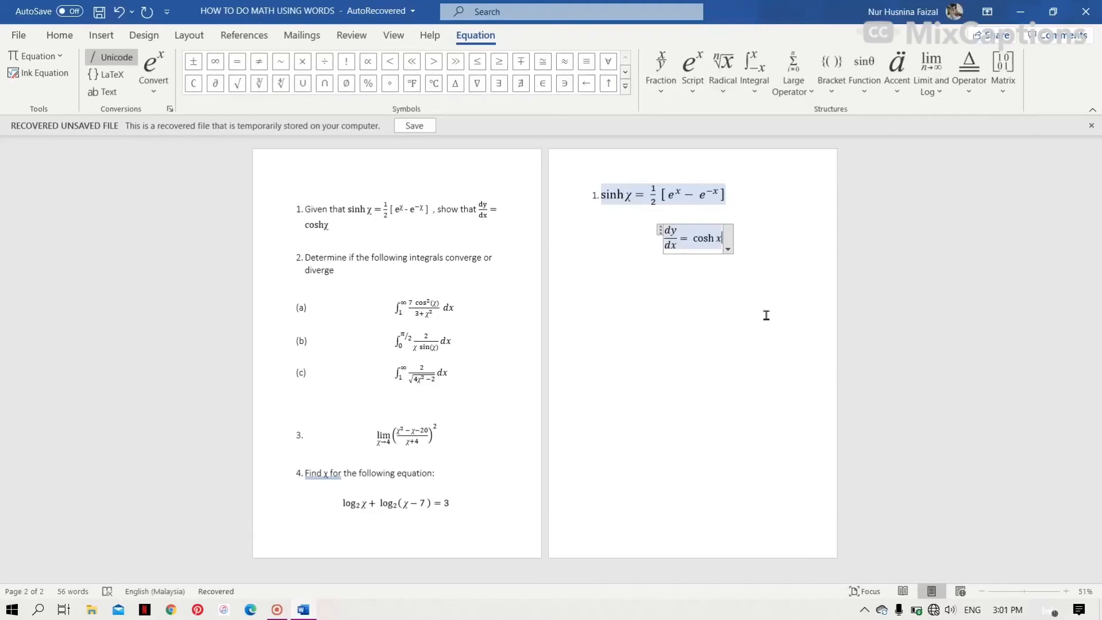
pyautogui.write('/')
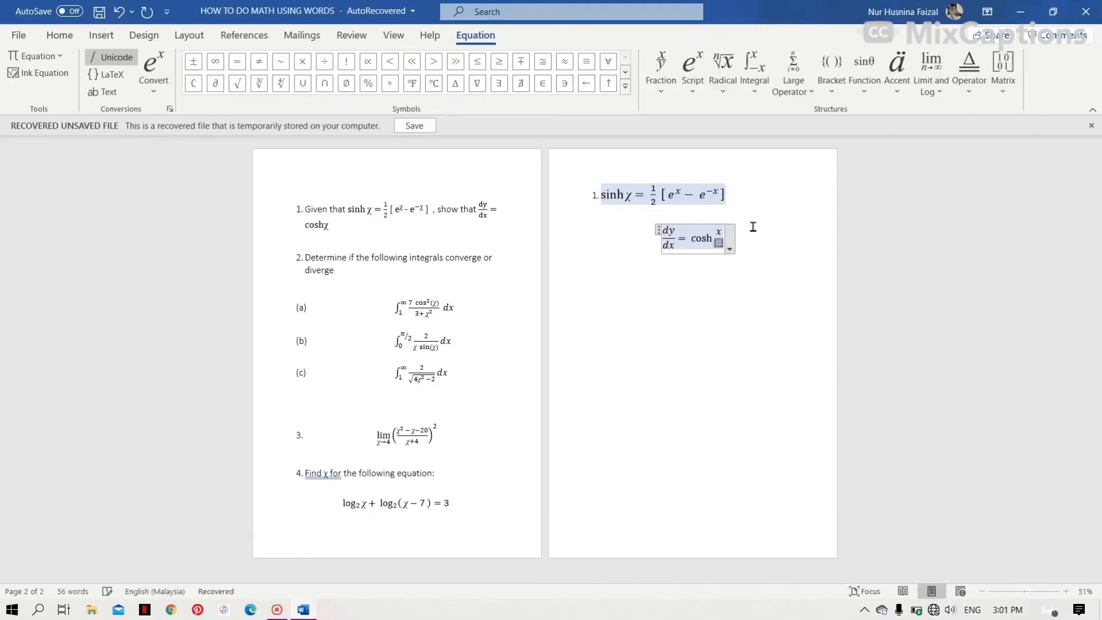
pyautogui.click(753, 226)
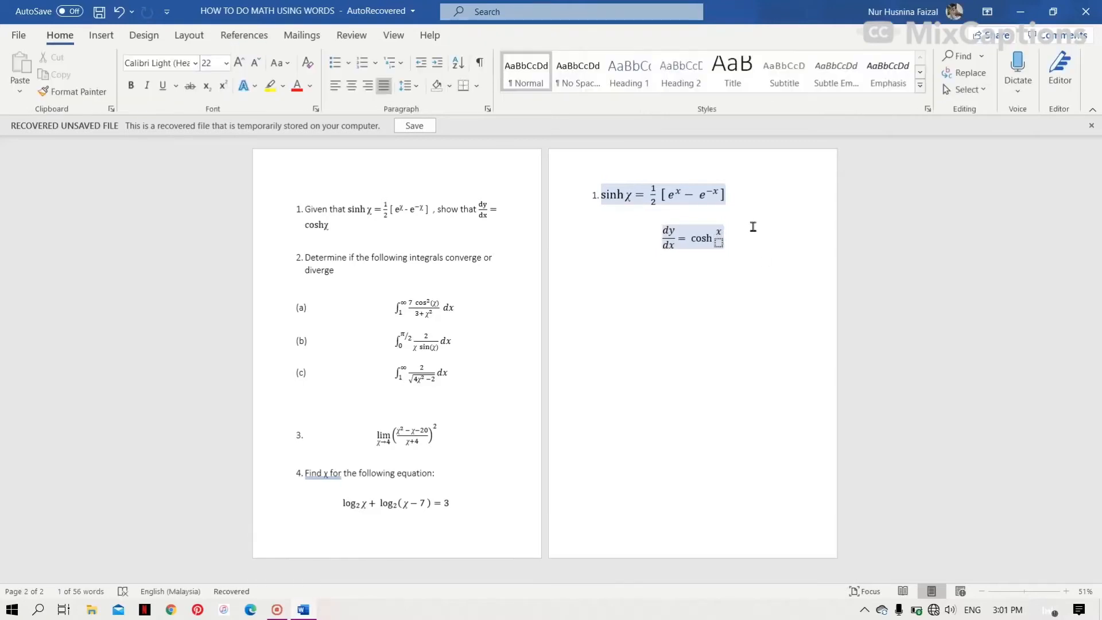
# - Start a new line, insert a new equation and enlarge its font to 28
pyautogui.press('Return')
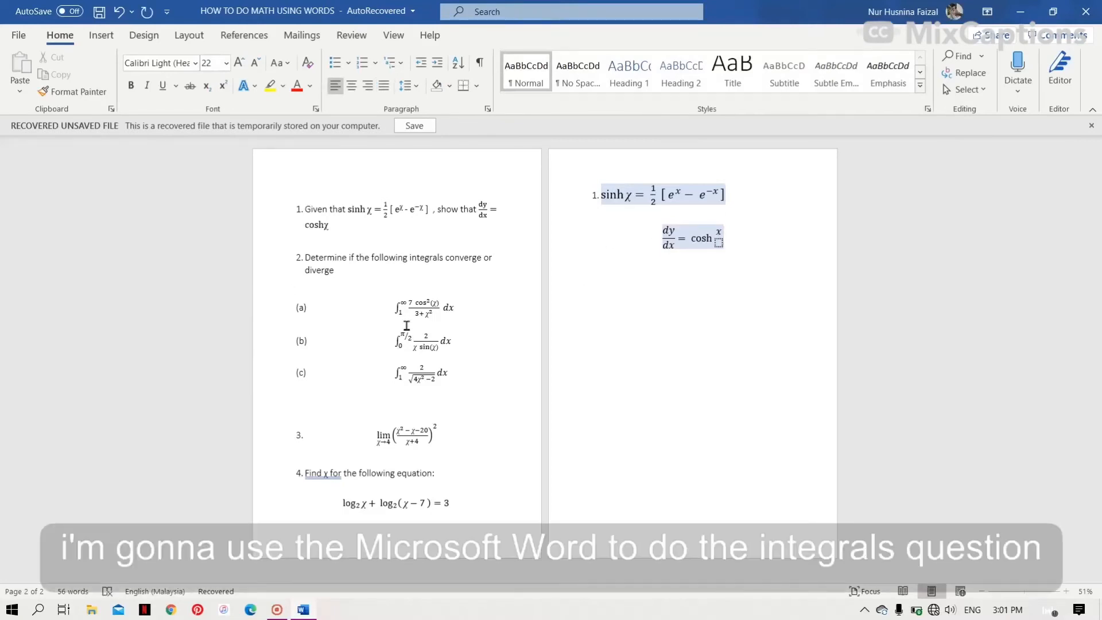
pyautogui.click(101, 33)
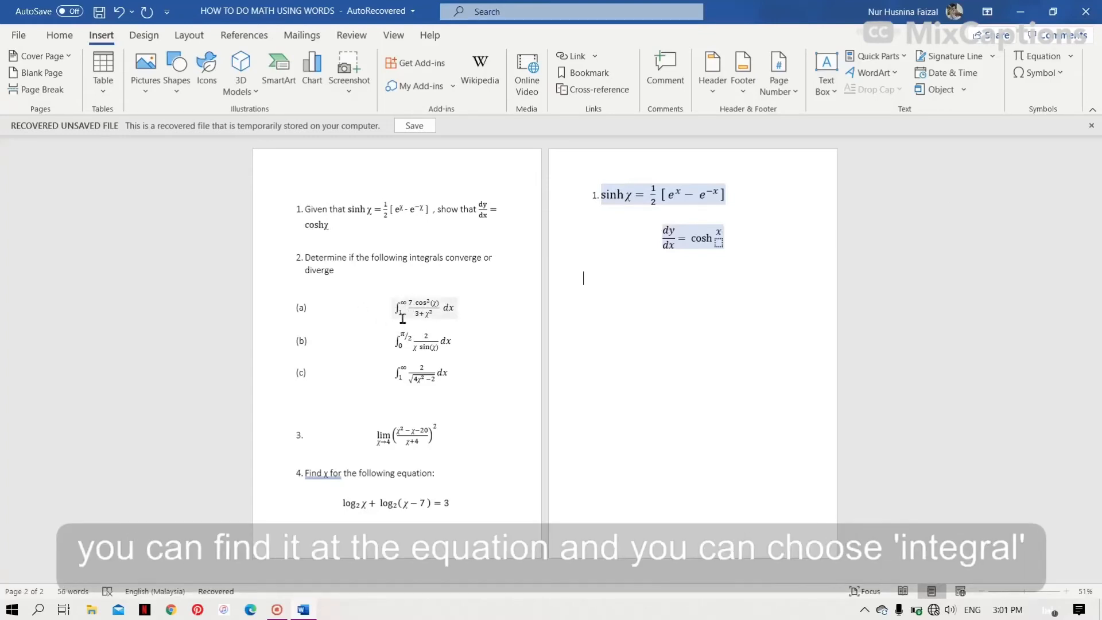
pyautogui.click(1033, 67)
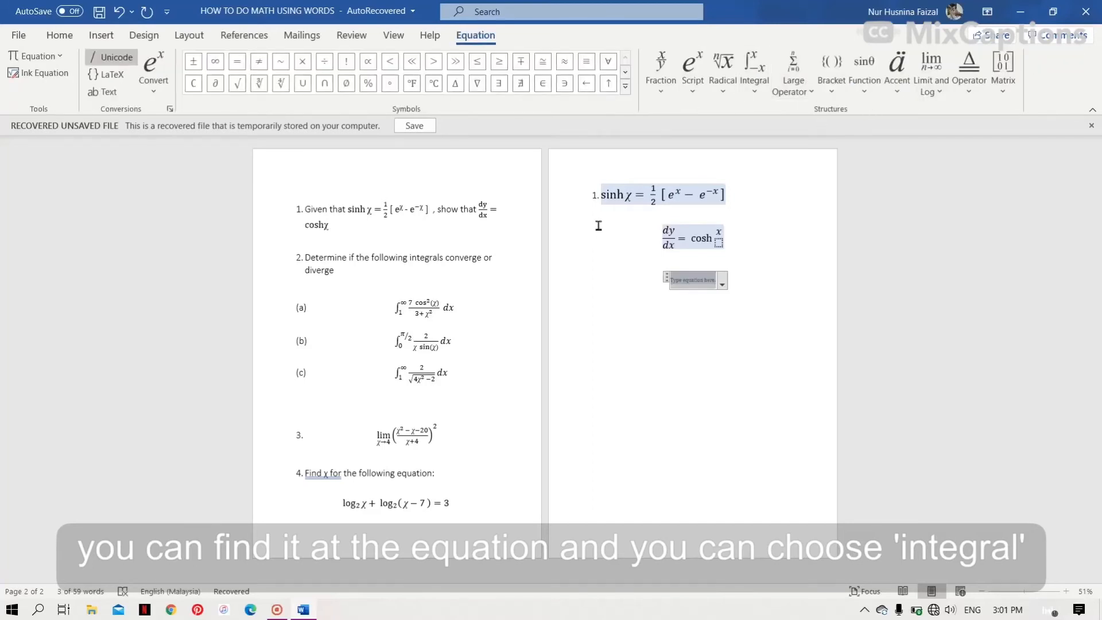
pyautogui.click(53, 38)
pyautogui.click(240, 64)
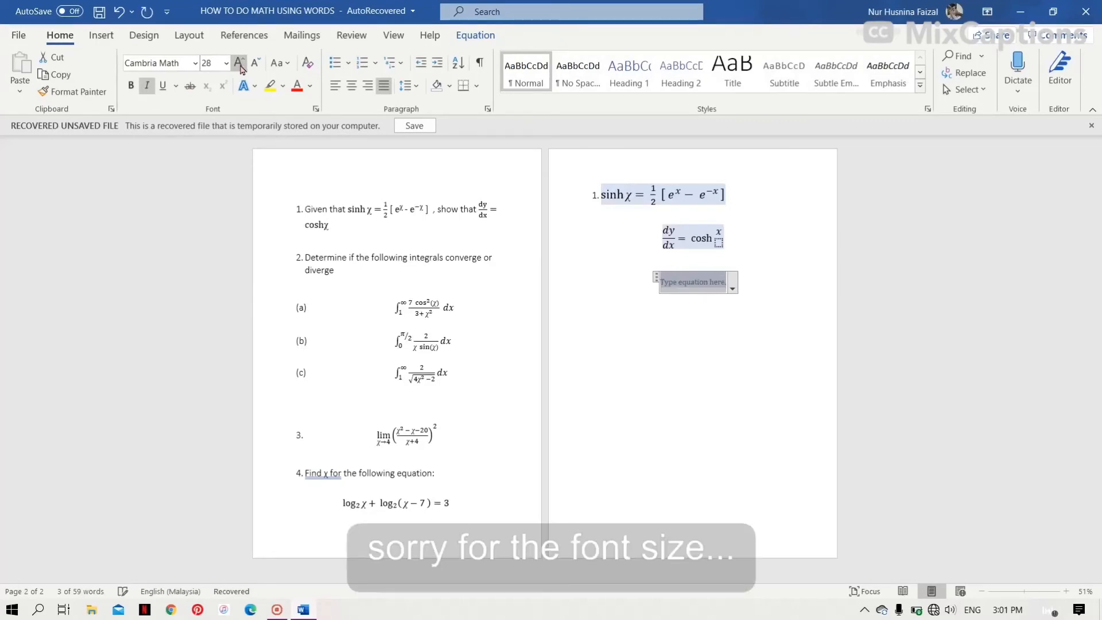
pyautogui.click(488, 37)
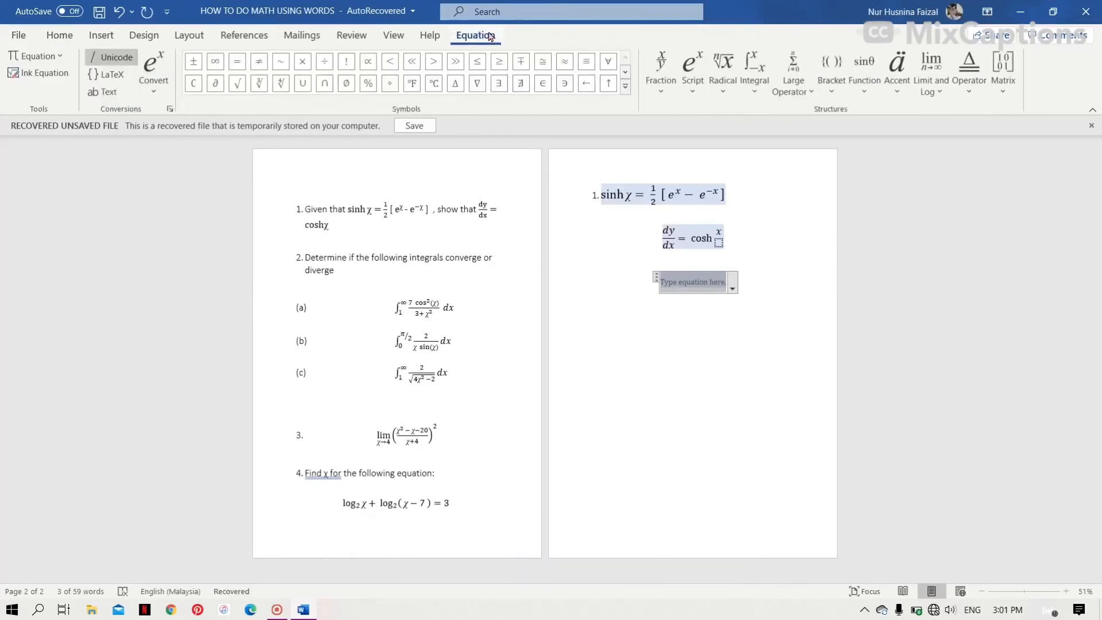
# - Insert an integral with limits, setting the upper limit to ∞ and the lower limit to 1
pyautogui.click(754, 69)
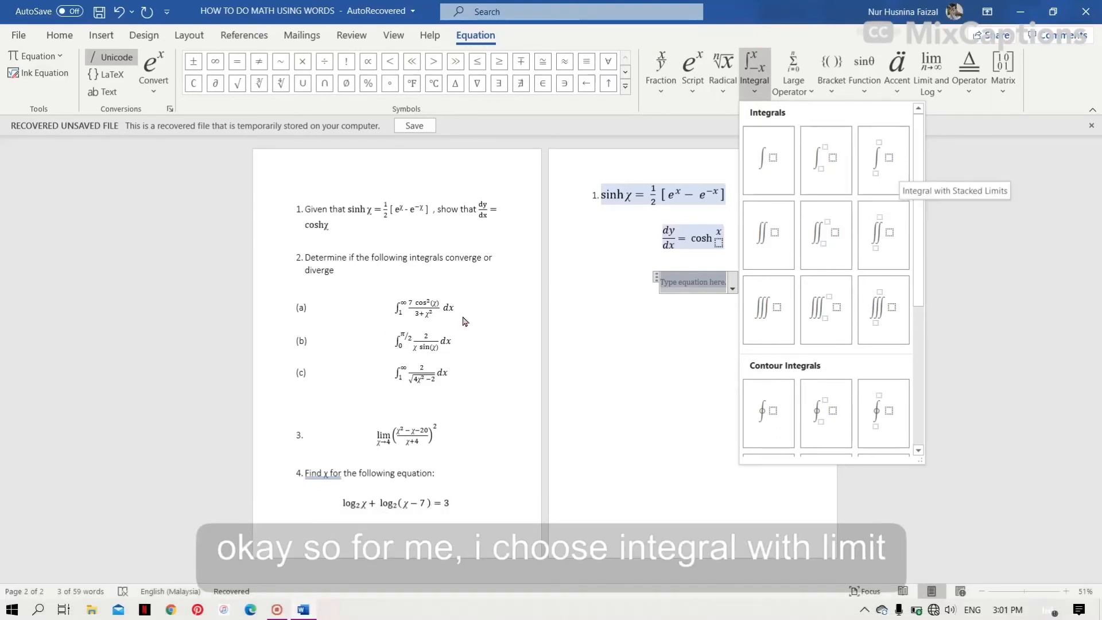
pyautogui.click(813, 184)
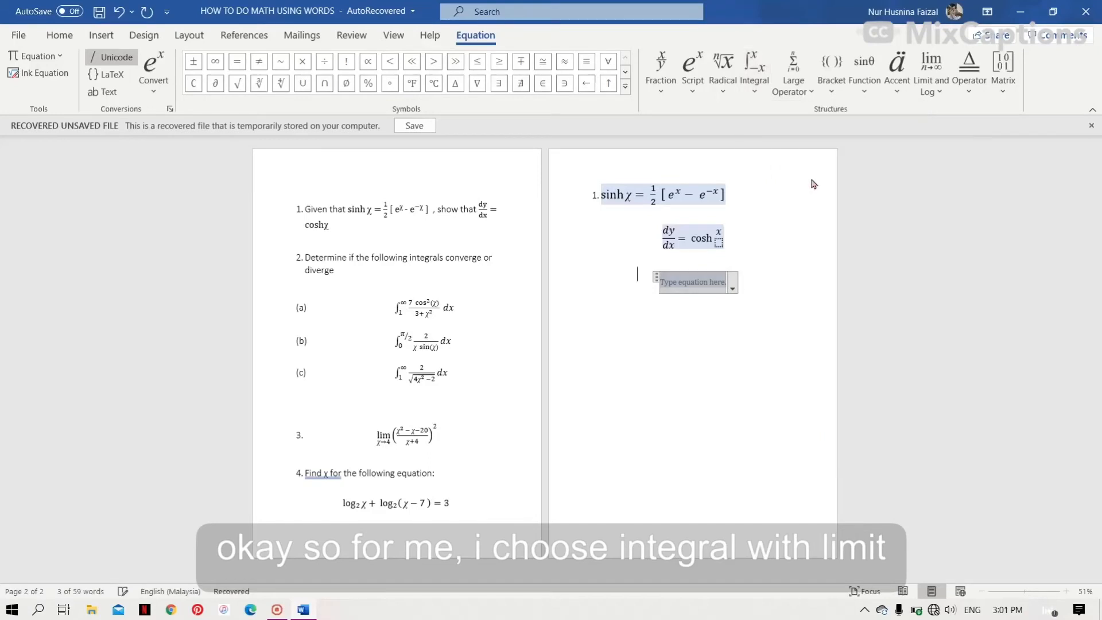
pyautogui.press('Left')
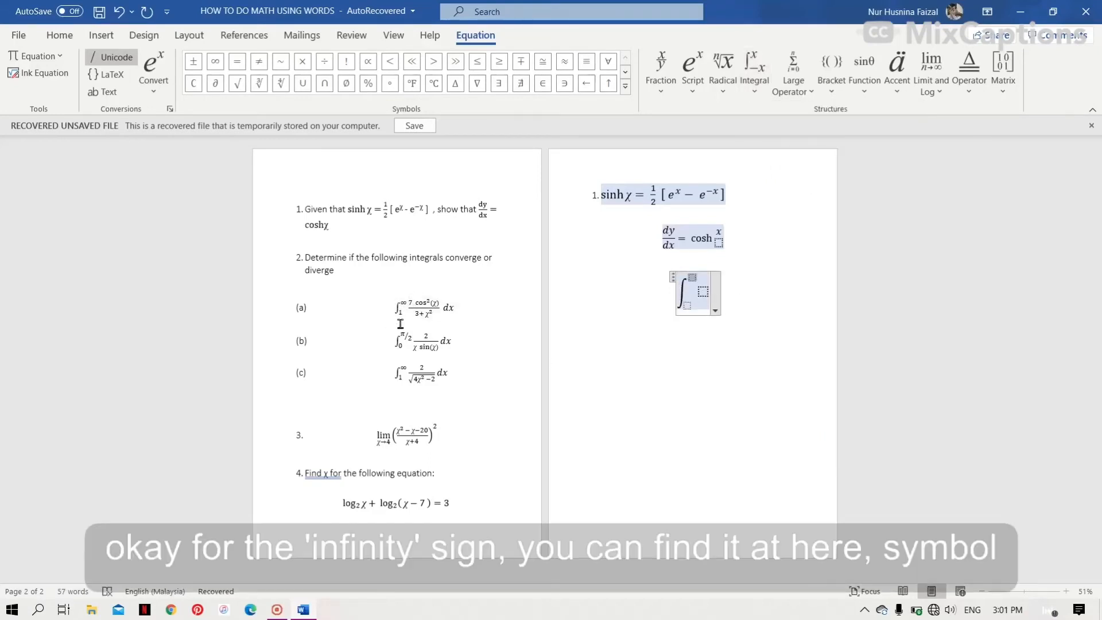
pyautogui.click(216, 71)
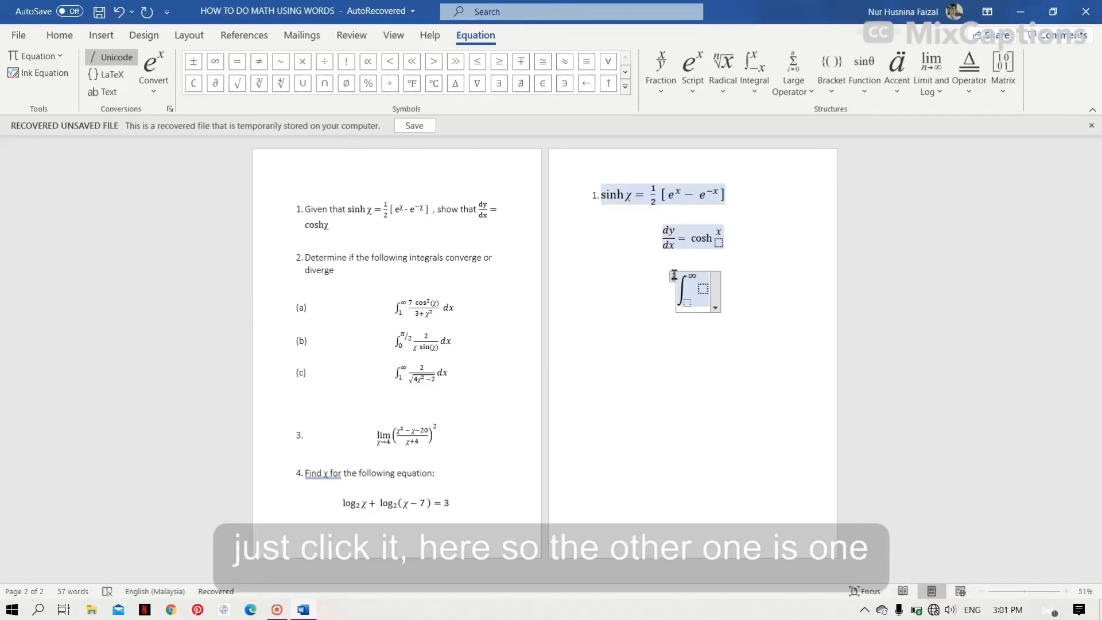
pyautogui.click(687, 303)
pyautogui.write('1')
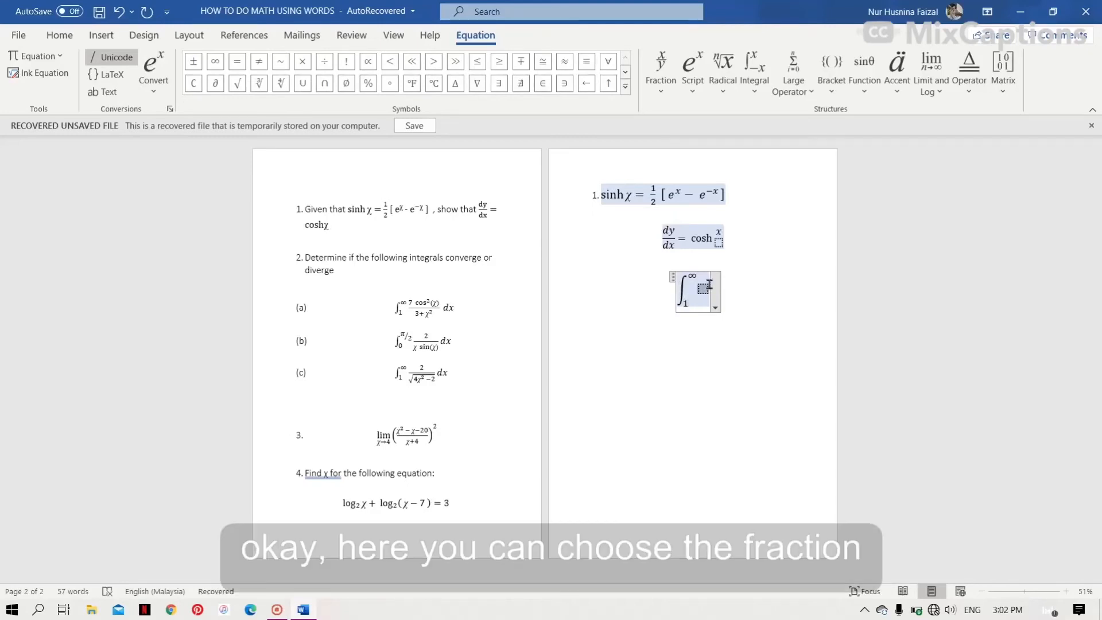
# - Add a stacked fraction as the integrand and enter 7 in its numerator
pyautogui.click(660, 85)
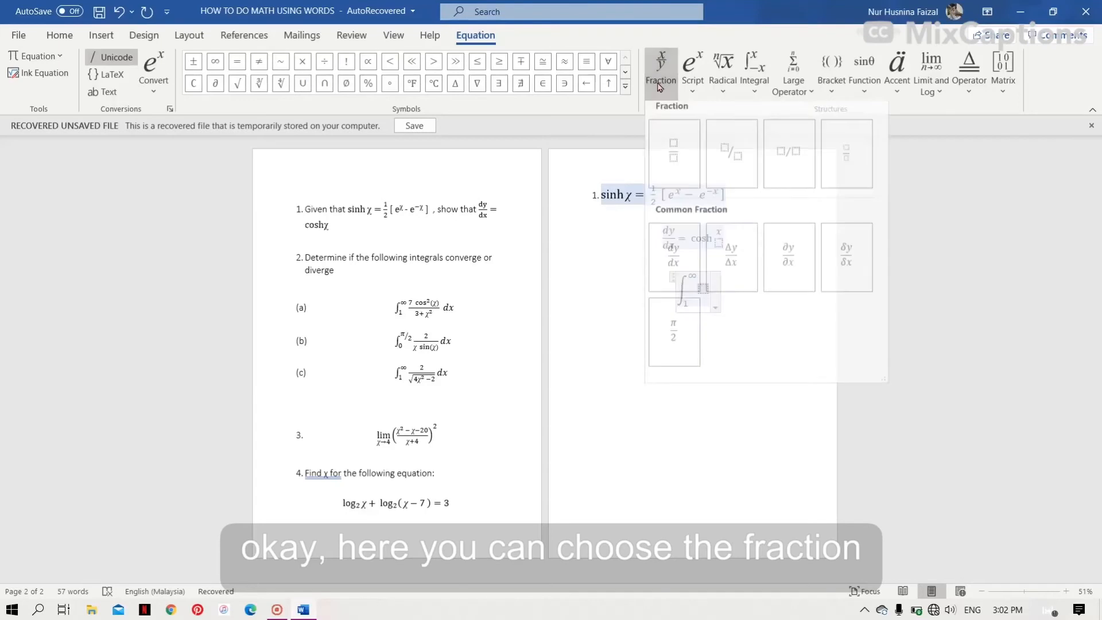
pyautogui.click(680, 155)
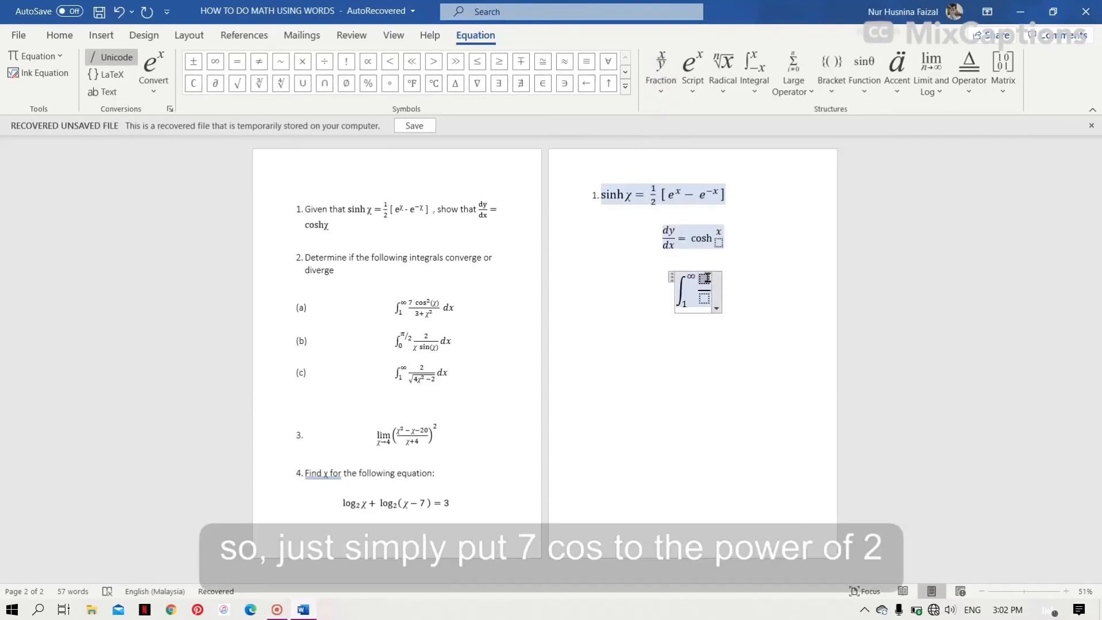
pyautogui.write('7')
# - Insert the inverse cosine function after the 7 in the numerator
pyautogui.click(691, 86)
pyautogui.click(713, 144)
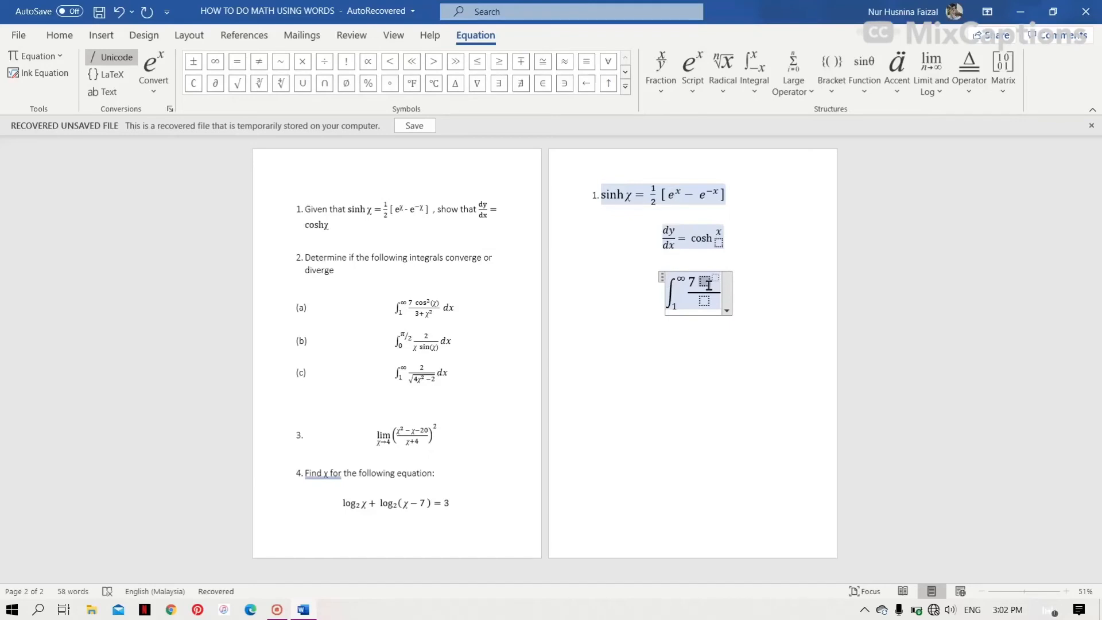
pyautogui.click(863, 58)
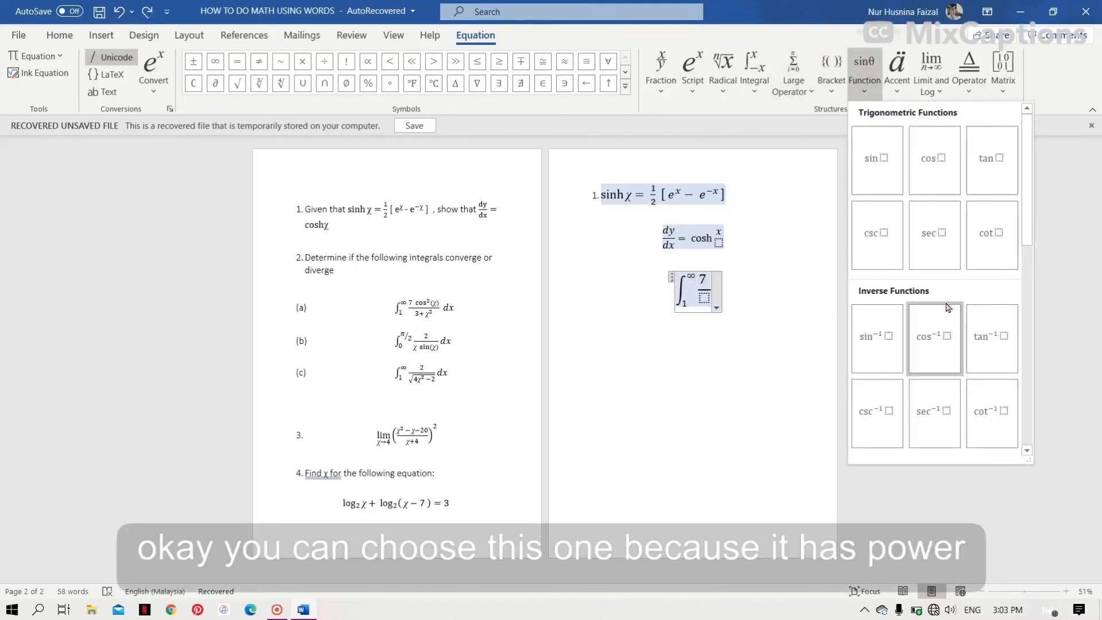
pyautogui.click(929, 362)
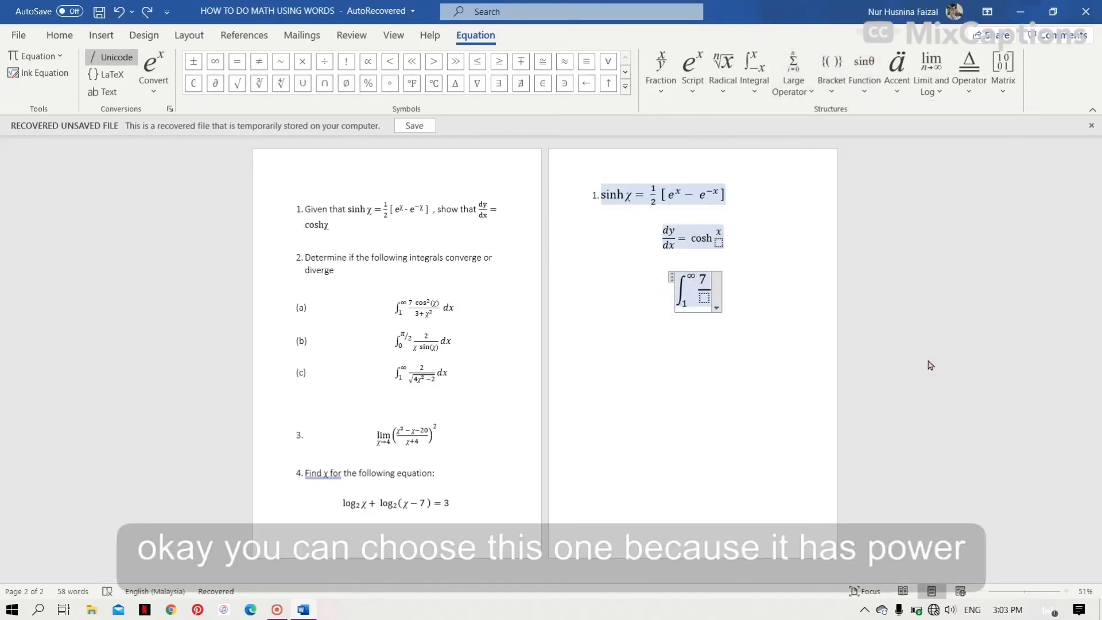
pyautogui.click(584, 362)
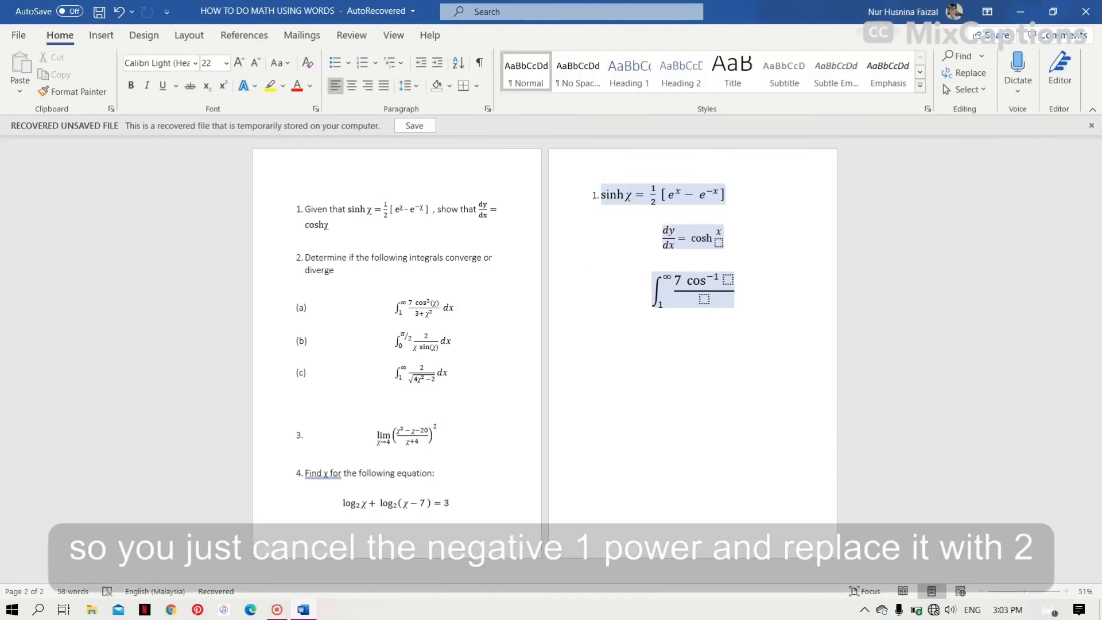
# - Set the cosine function's exponent to 2
pyautogui.click(716, 276)
pyautogui.doubleClick(720, 280)
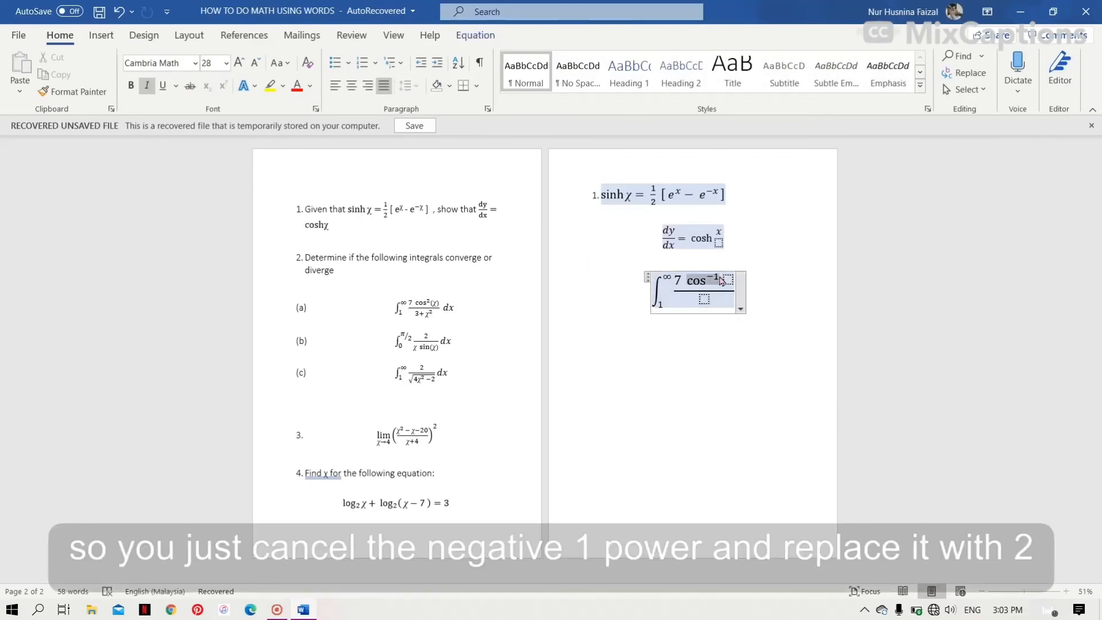
pyautogui.click(720, 276)
pyautogui.press('Right')
pyautogui.press('Right')
pyautogui.press('Right')
pyautogui.press('Delete')
pyautogui.press('Delete')
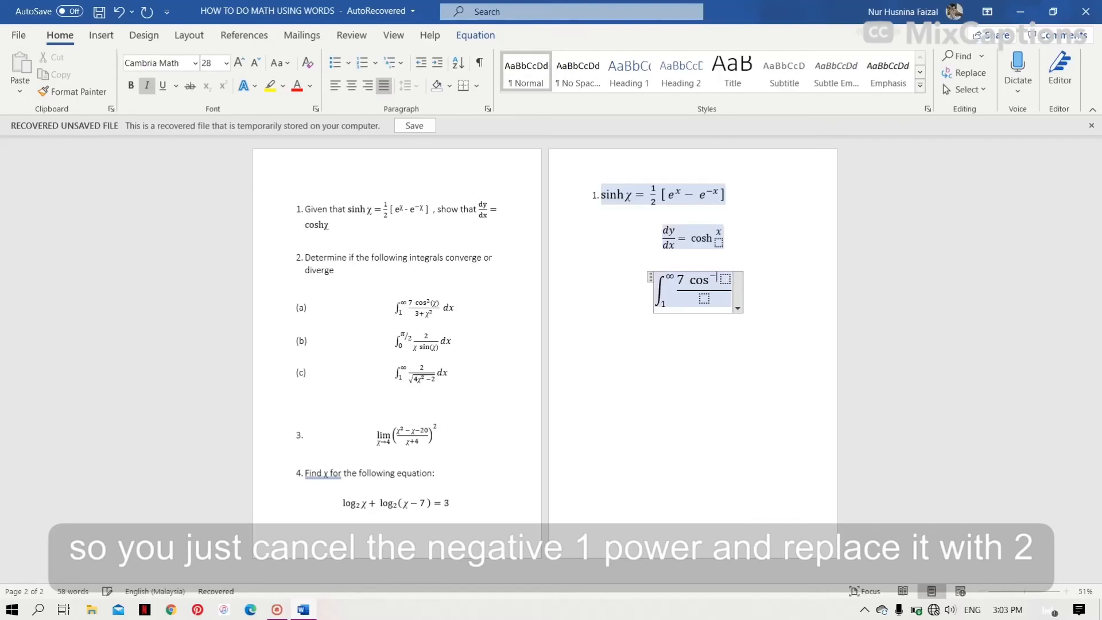
pyautogui.write('2')
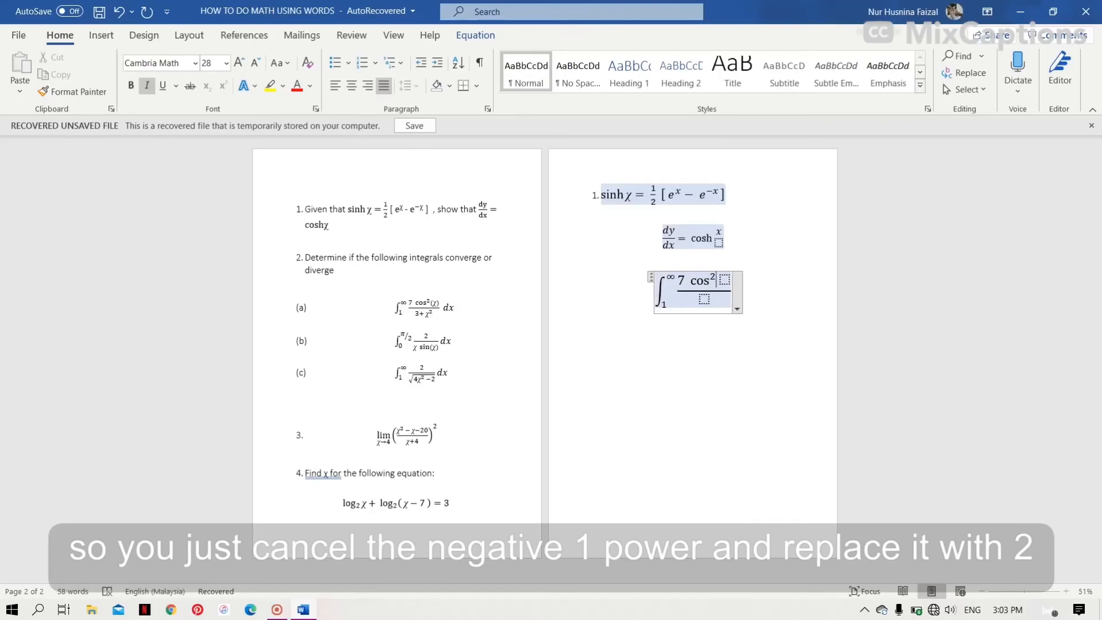
pyautogui.press('Right')
pyautogui.press('BackSpace')
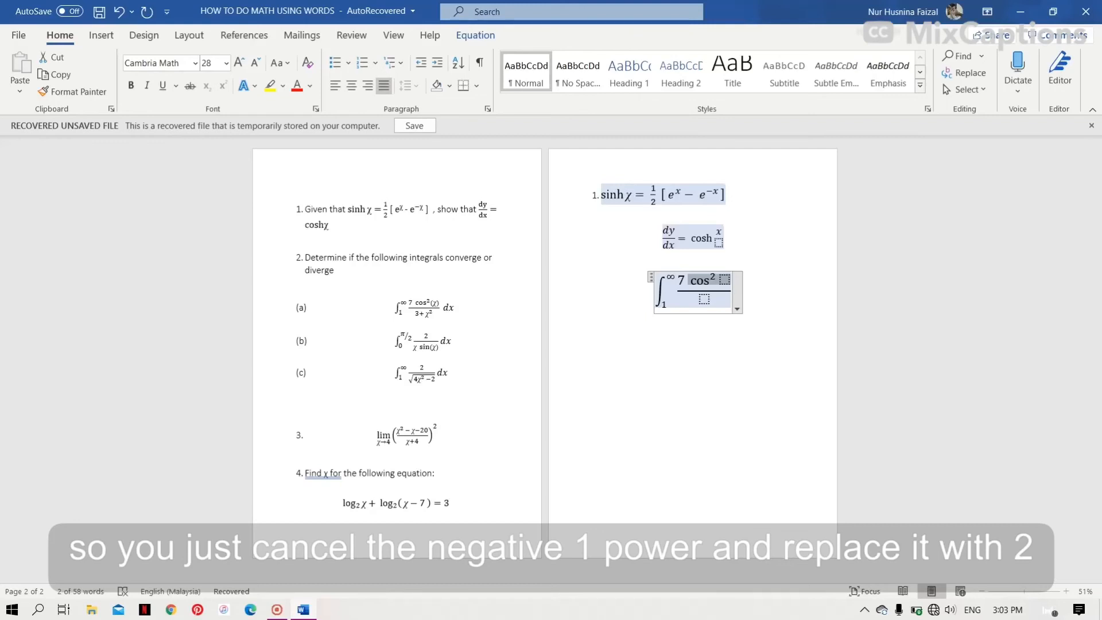
# - Enter x as the cosine's argument and 3 + in the fraction's denominator
pyautogui.click(723, 284)
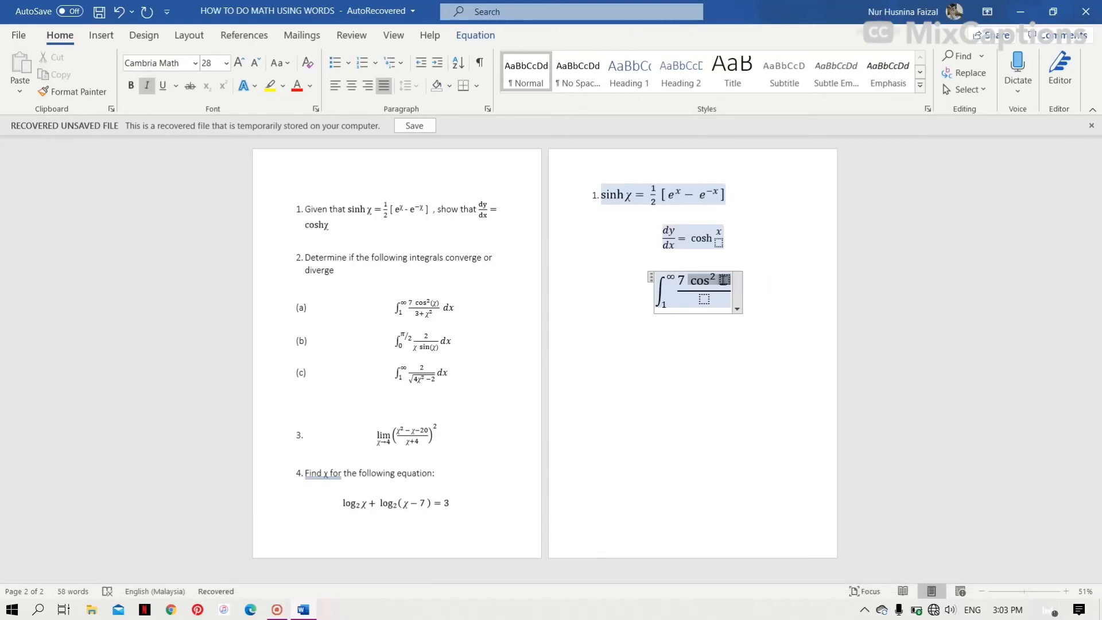
pyautogui.press('Right')
pyautogui.write('x')
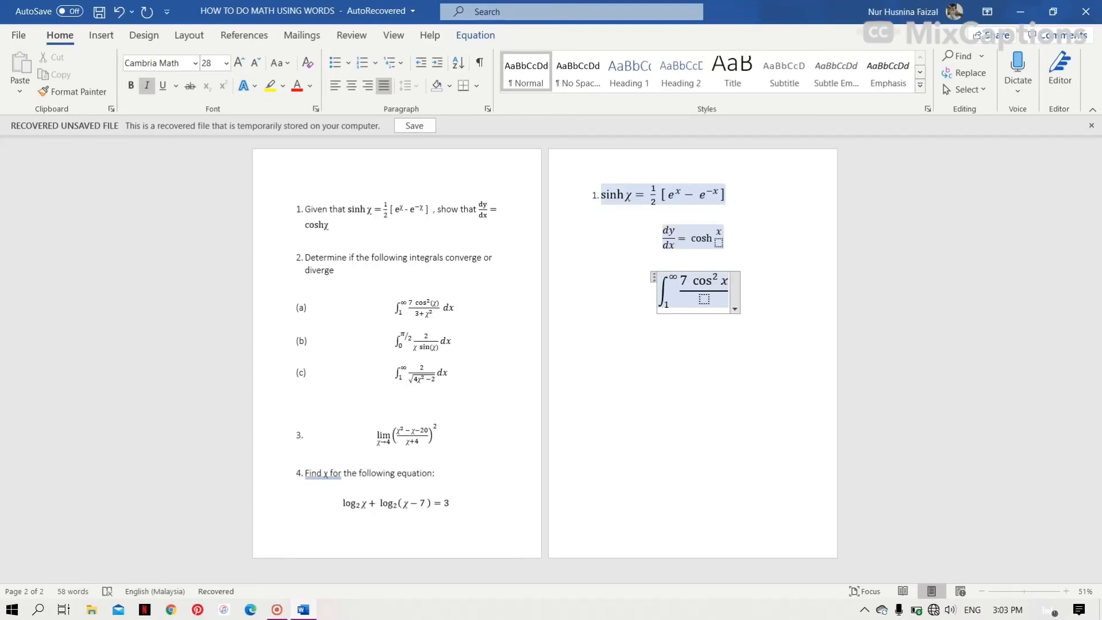
pyautogui.click(706, 304)
pyautogui.write('3 +')
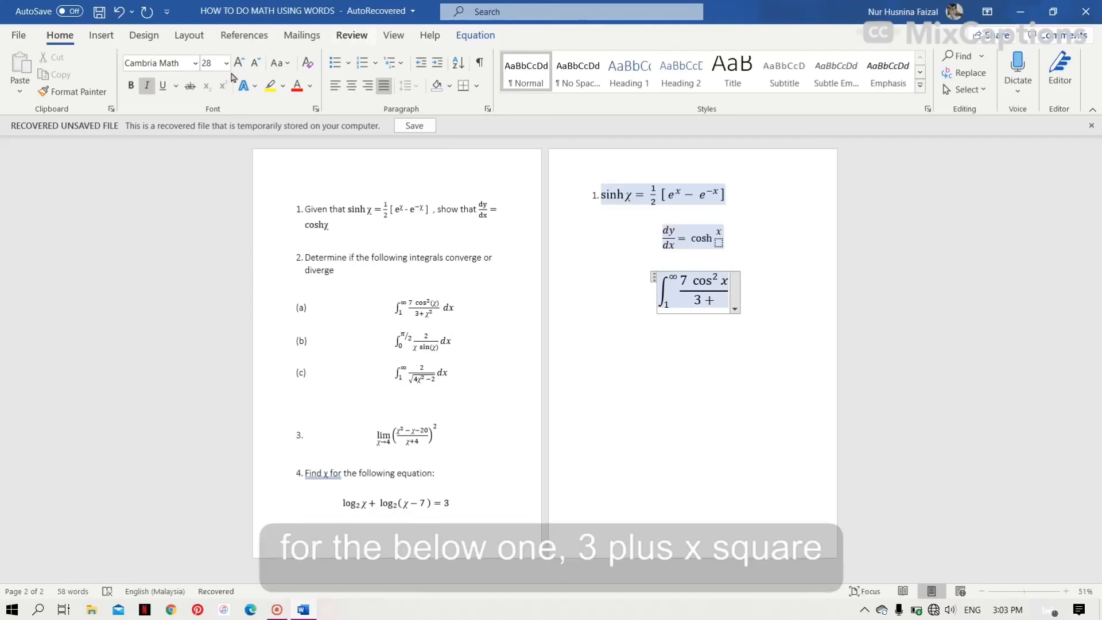
# - Complete the denominator with x squared using a superscript
pyautogui.click(474, 35)
pyautogui.click(692, 69)
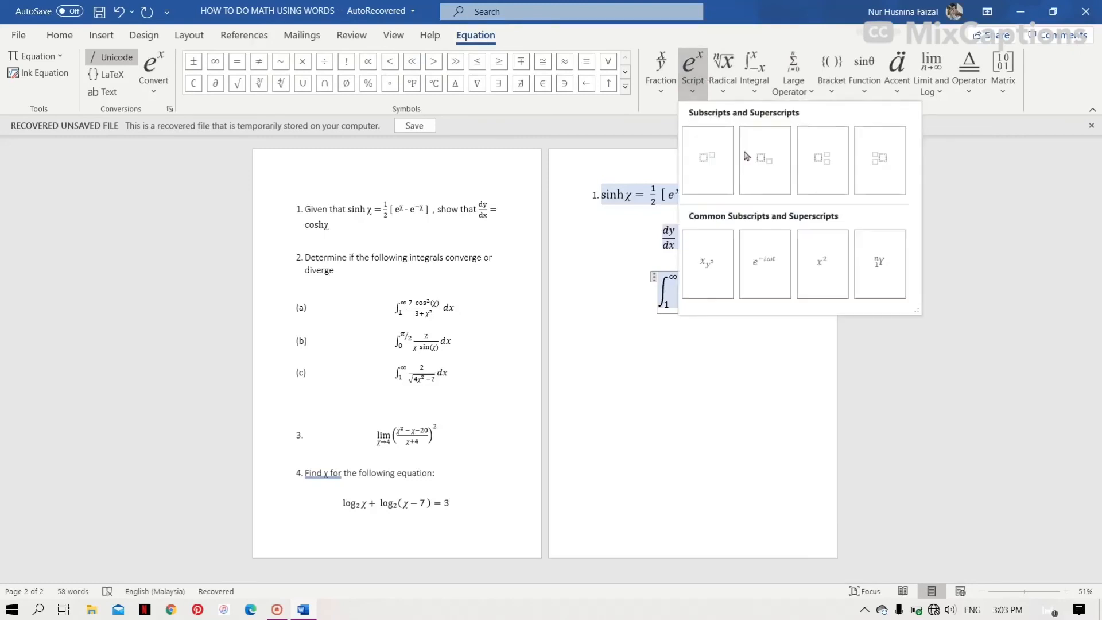
pyautogui.click(702, 157)
pyautogui.write('x / 3 + 2')
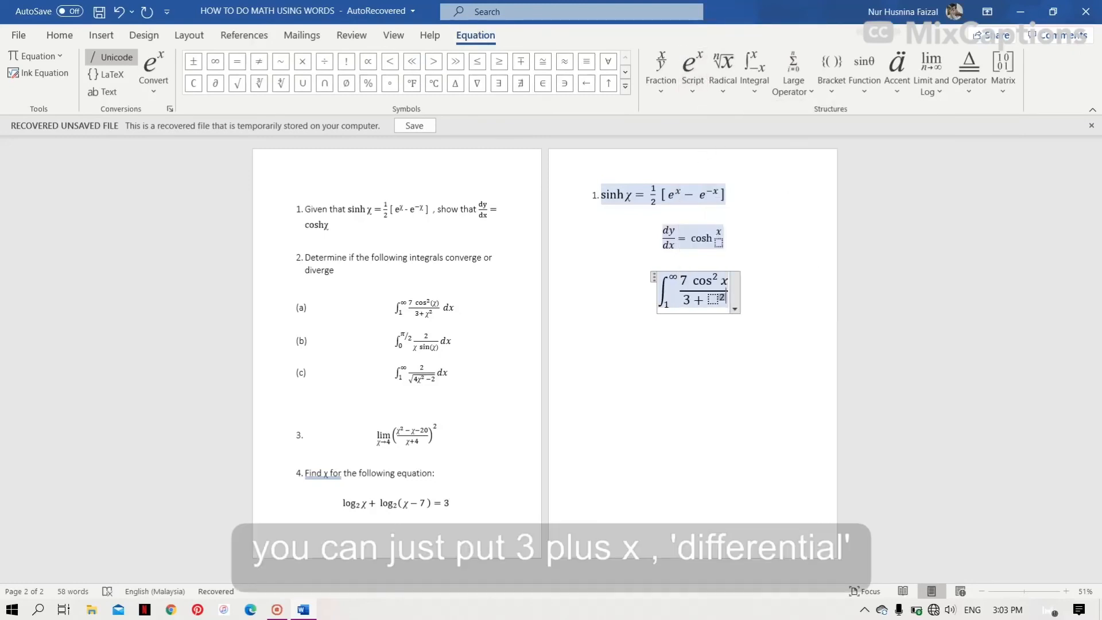
pyautogui.press('Right')
pyautogui.write('2')
# - Append the dx differential after the fraction from the Integral gallery
pyautogui.click(754, 69)
pyautogui.scroll(-5, 755, 356)
pyautogui.click(772, 396)
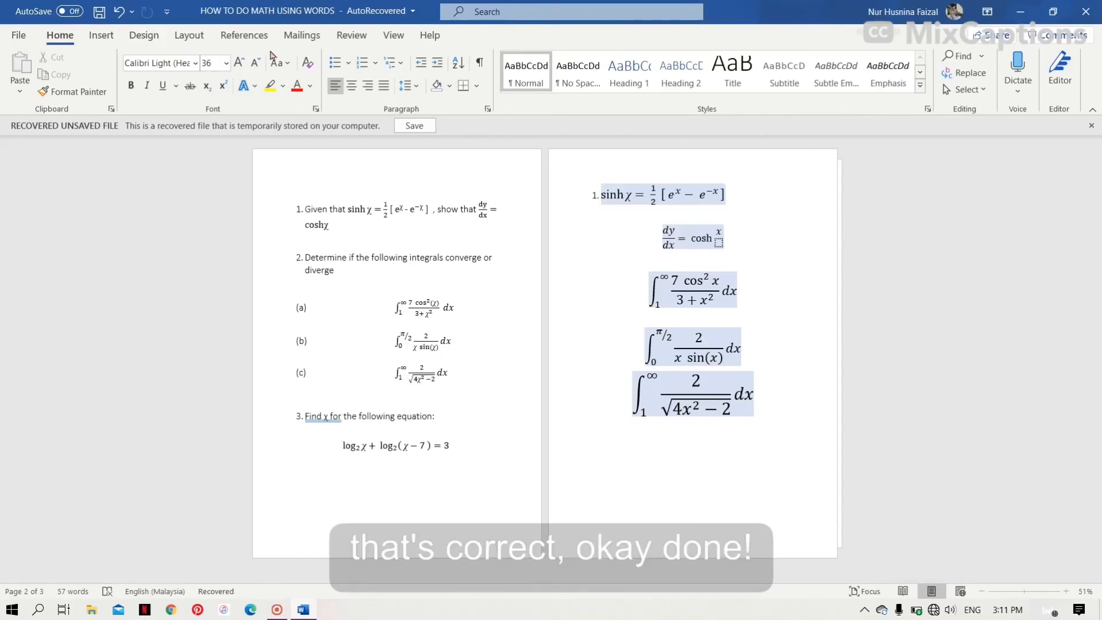
# - Shrink the font on the empty line below the integrals and insert a new equation
pyautogui.click(256, 62)
pyautogui.click(256, 61)
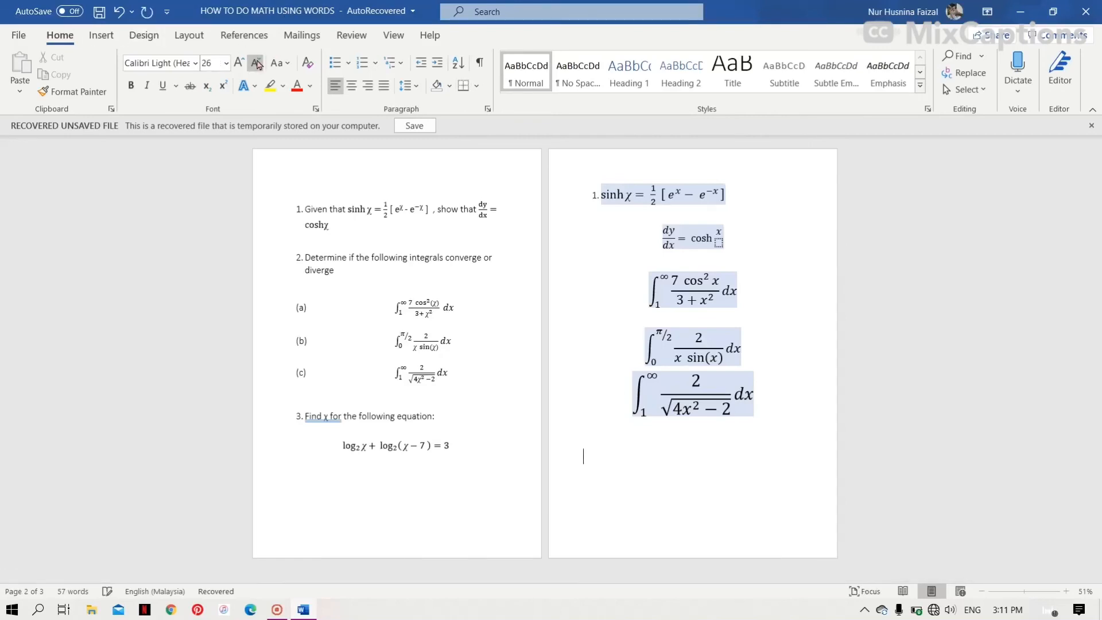
pyautogui.click(98, 46)
pyautogui.click(1042, 56)
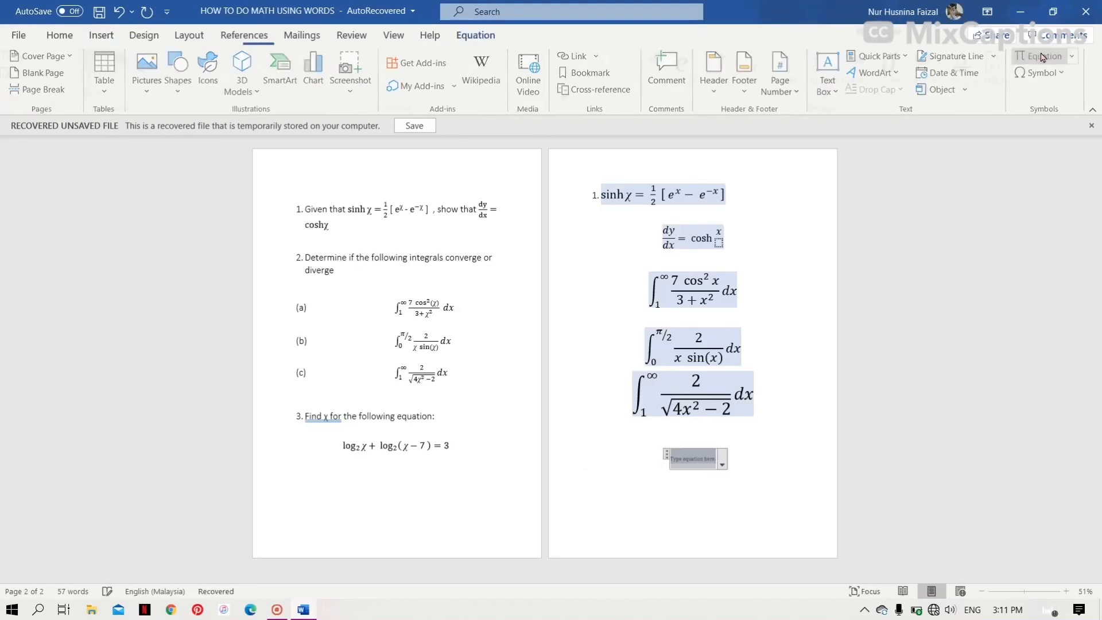
# - Insert a logarithm with base 2 of x into the new equation
pyautogui.click(936, 94)
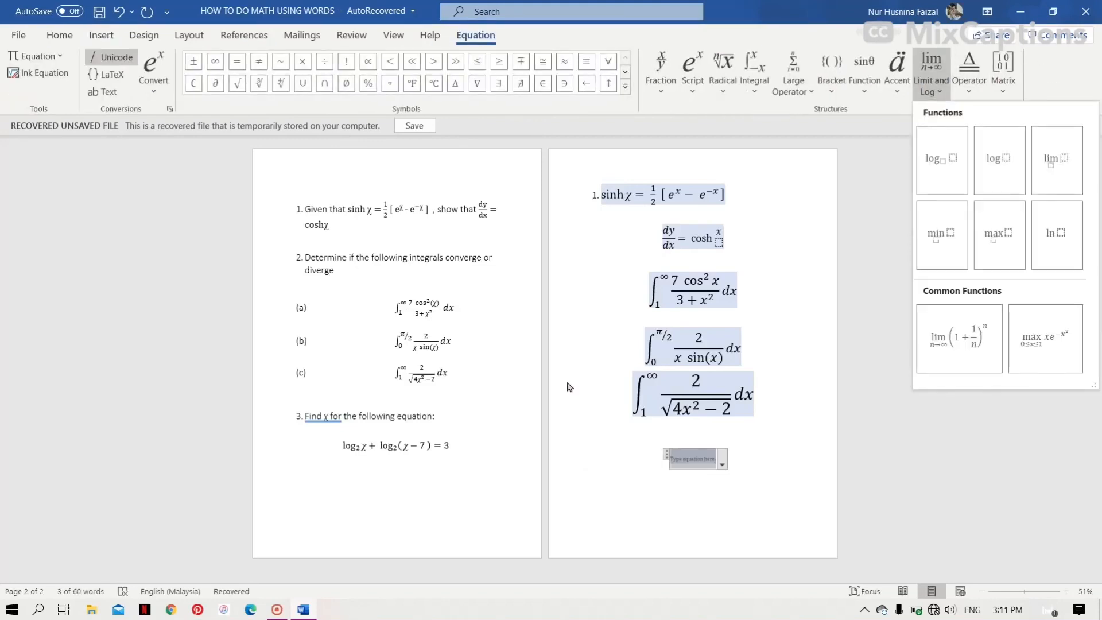
pyautogui.click(968, 143)
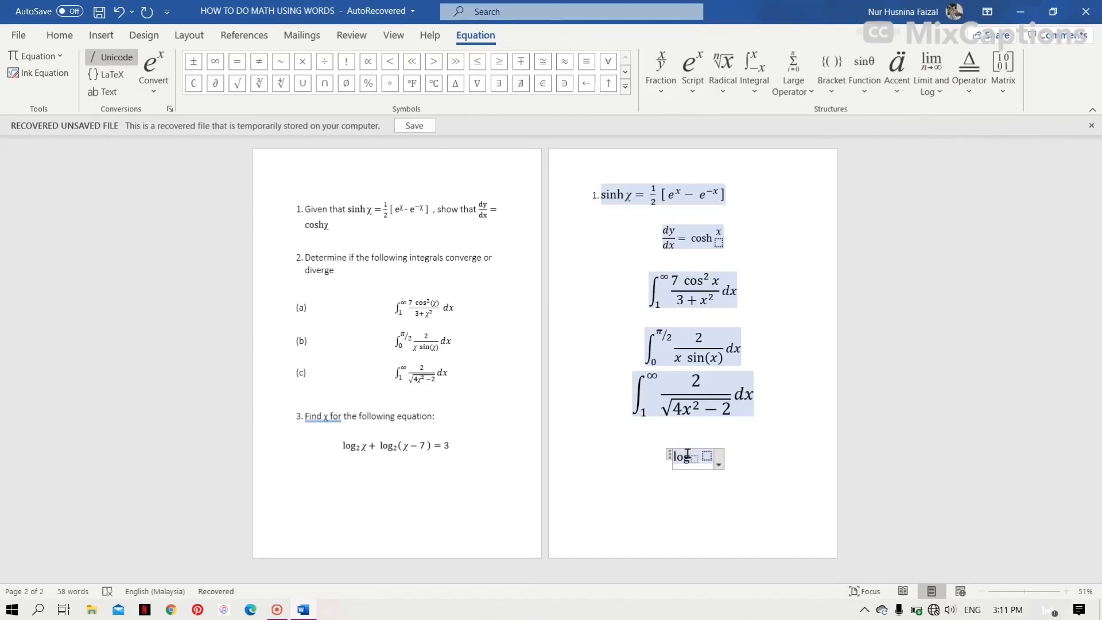
pyautogui.write('2')
pyautogui.press('Right')
pyautogui.write('x ')
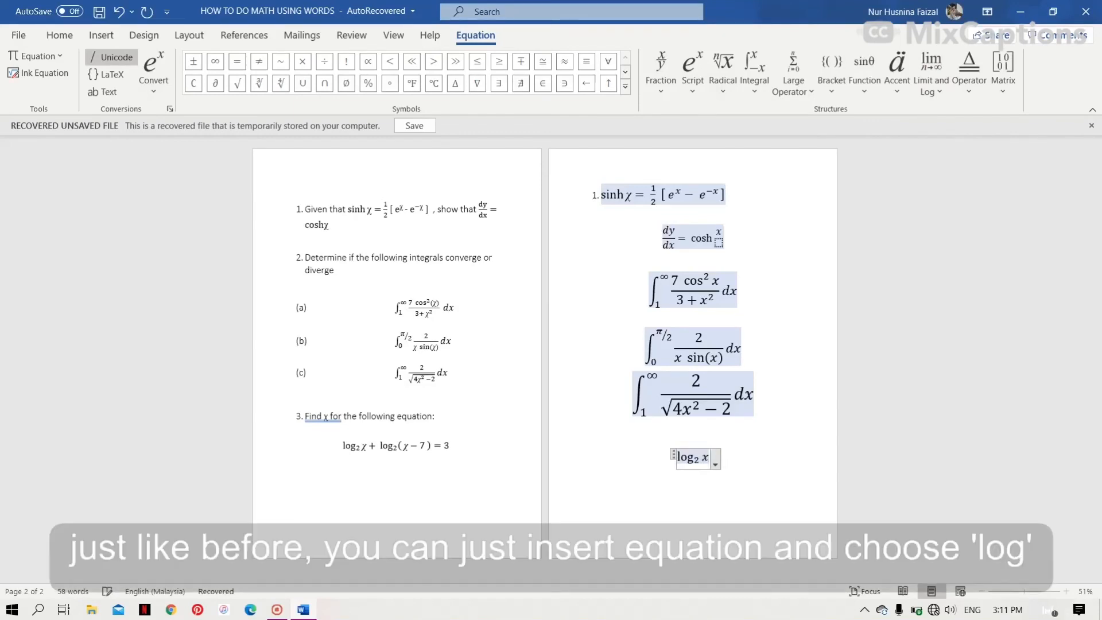
pyautogui.write('+')
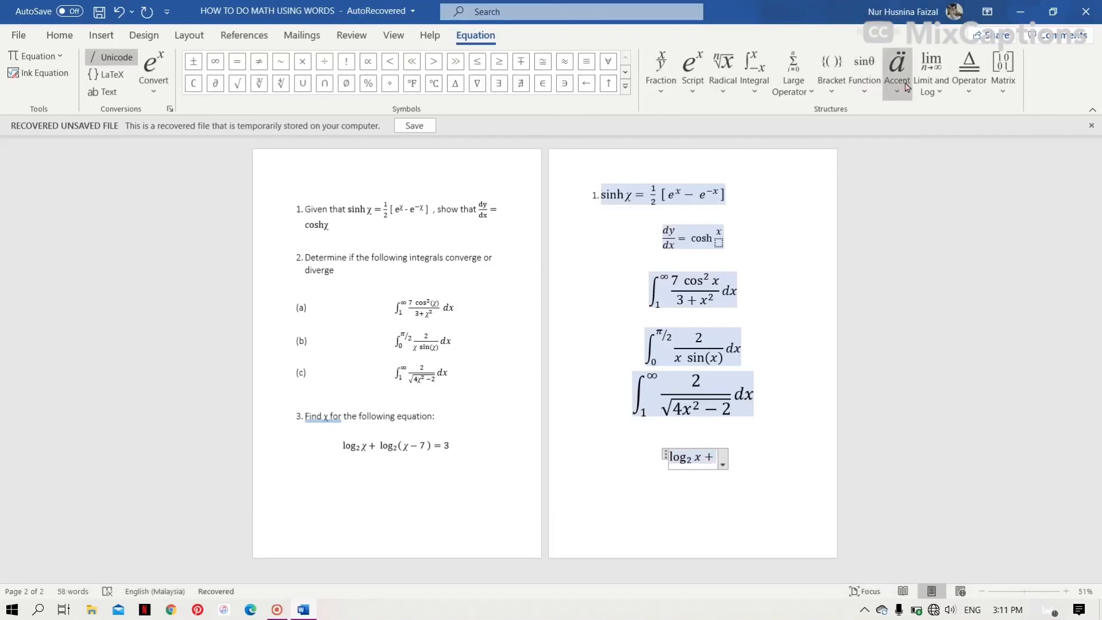
# - Add a plus sign followed by a second logarithm with base 2
pyautogui.click(864, 80)
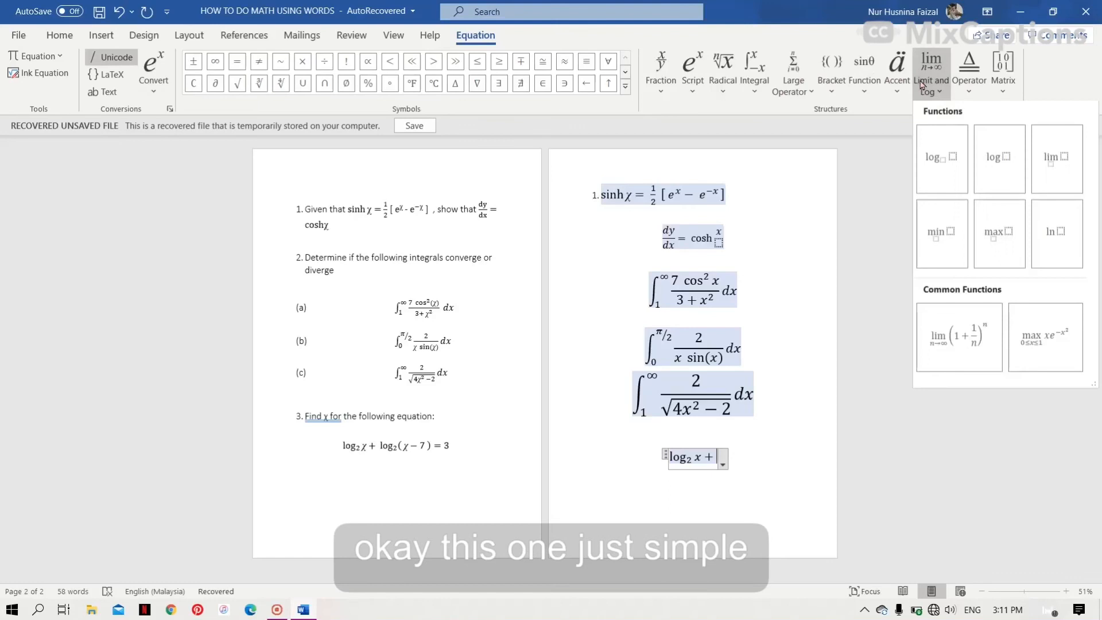
pyautogui.click(939, 145)
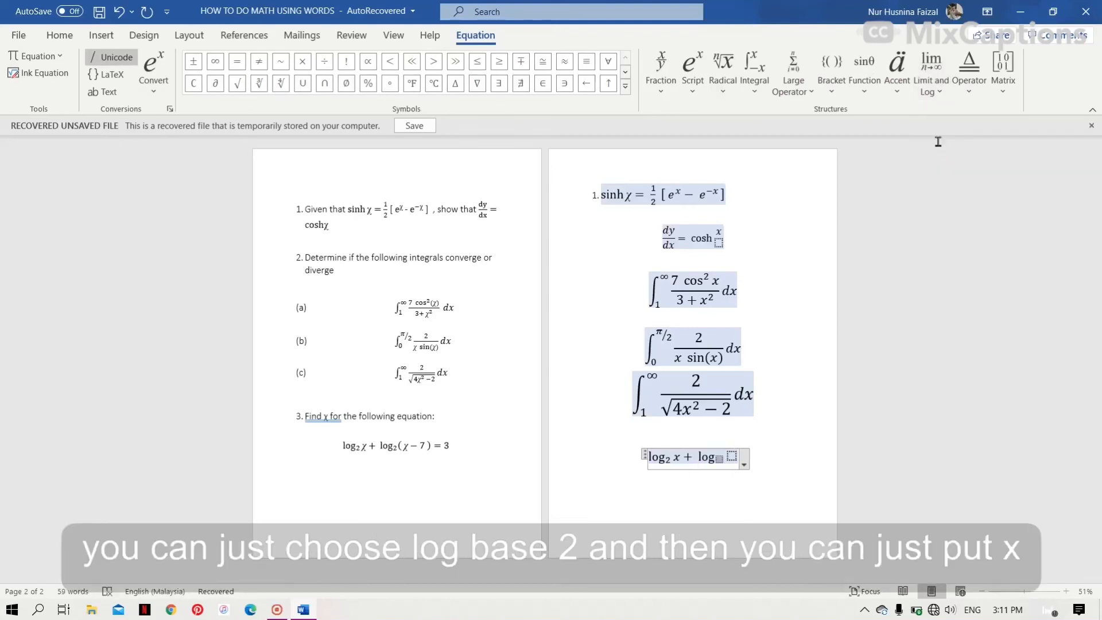
pyautogui.write('2')
pyautogui.press('Right')
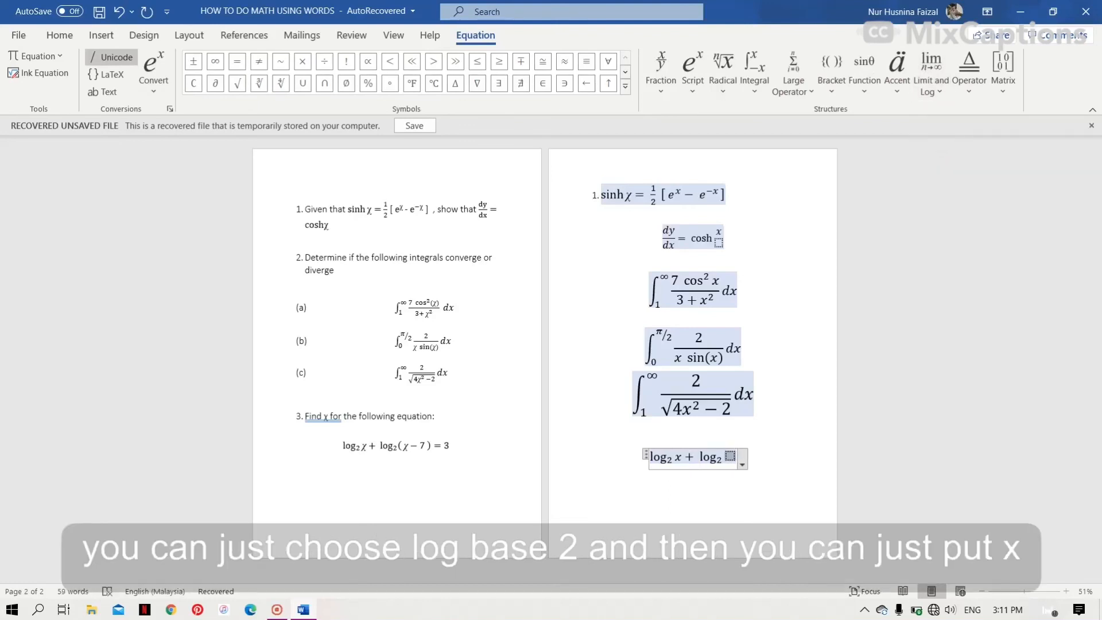
# - Enter (x − 7) as the second logarithm's argument and finish the equation with = 3
pyautogui.write('()')
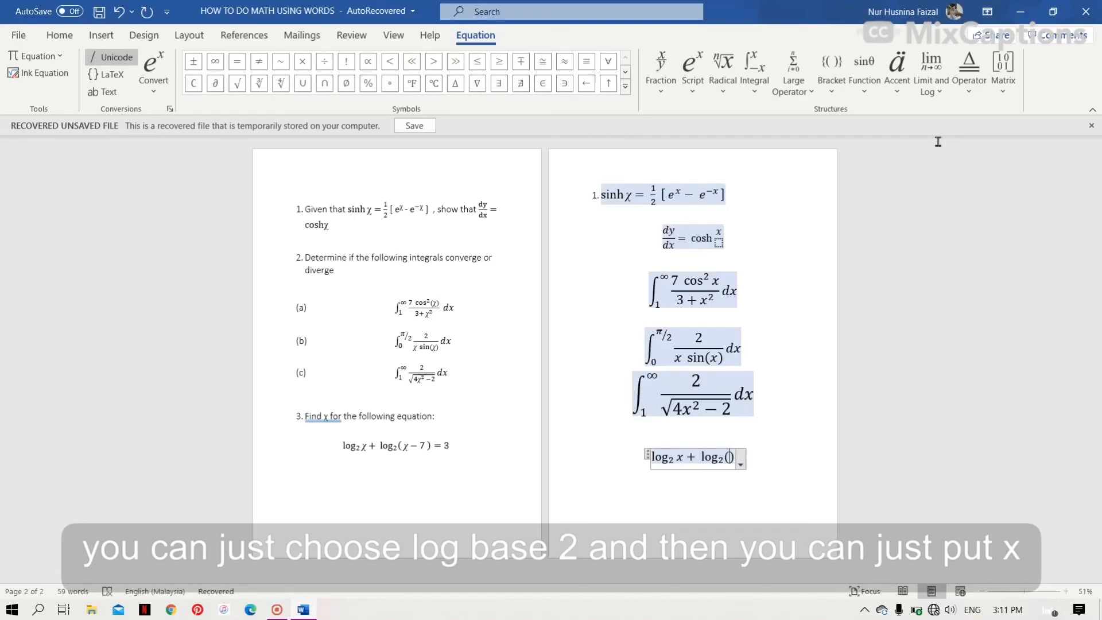
pyautogui.write('x-')
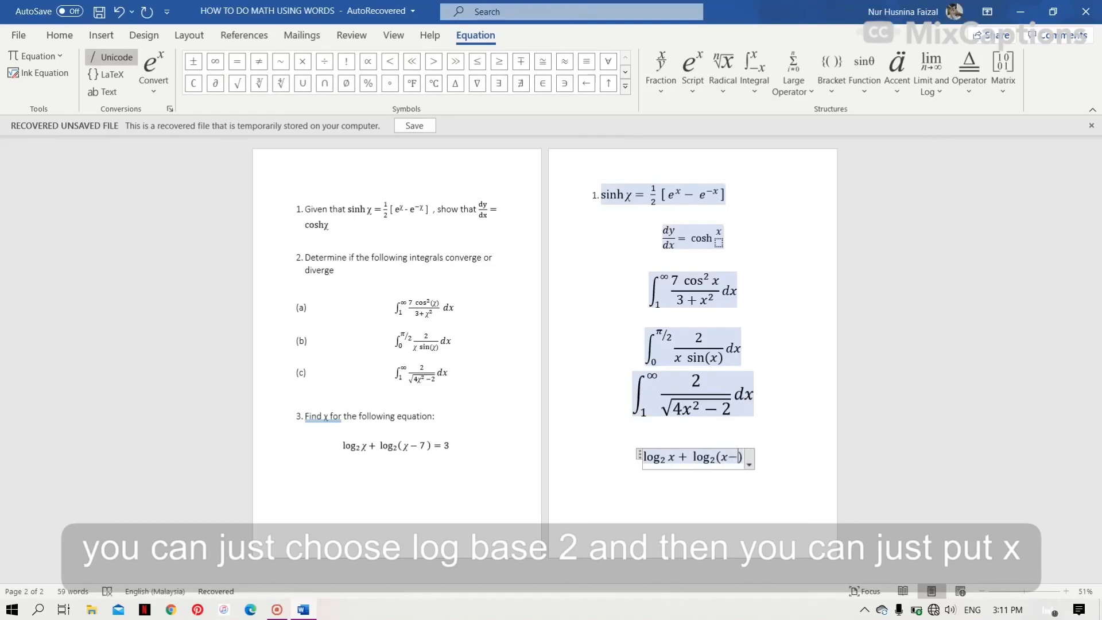
pyautogui.write('7')
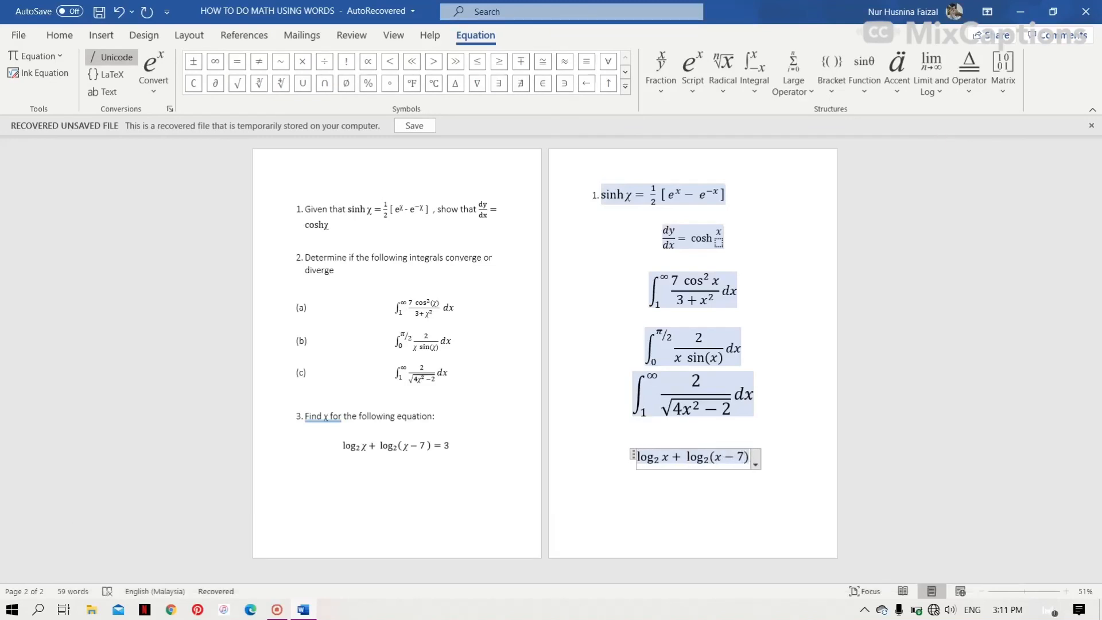
pyautogui.press('Right')
pyautogui.write('=3')
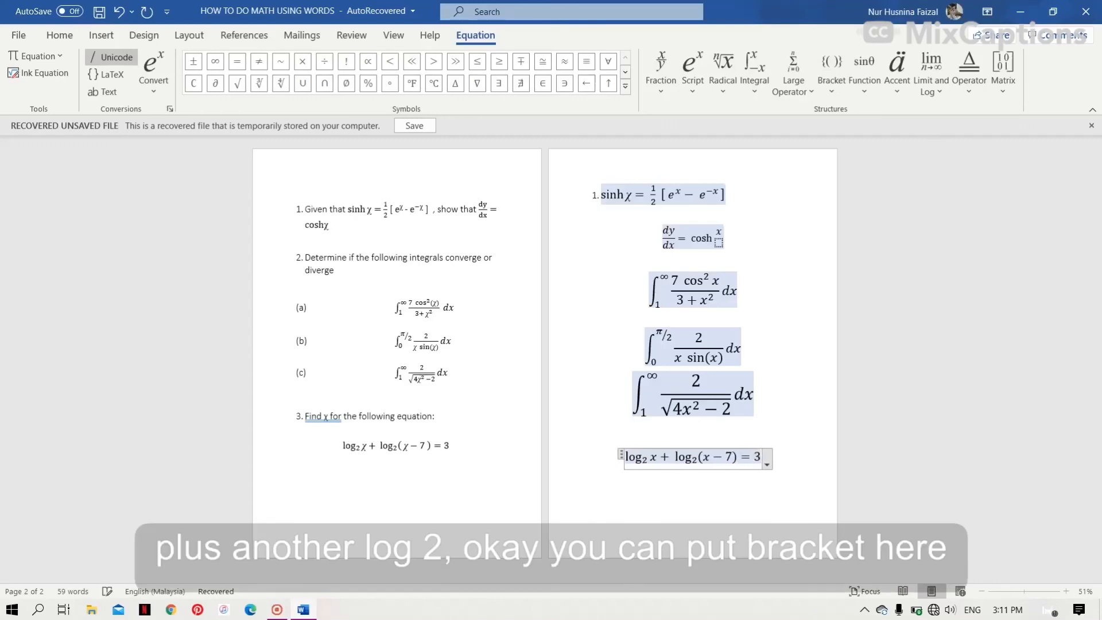
pyautogui.press('Return')
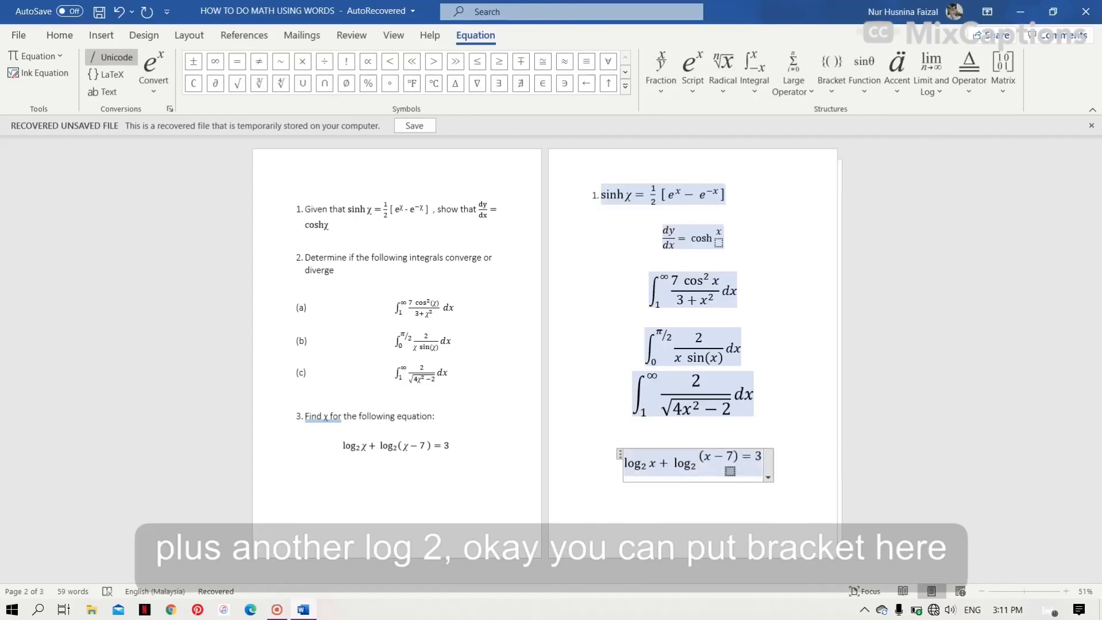
pyautogui.press('BackSpace')
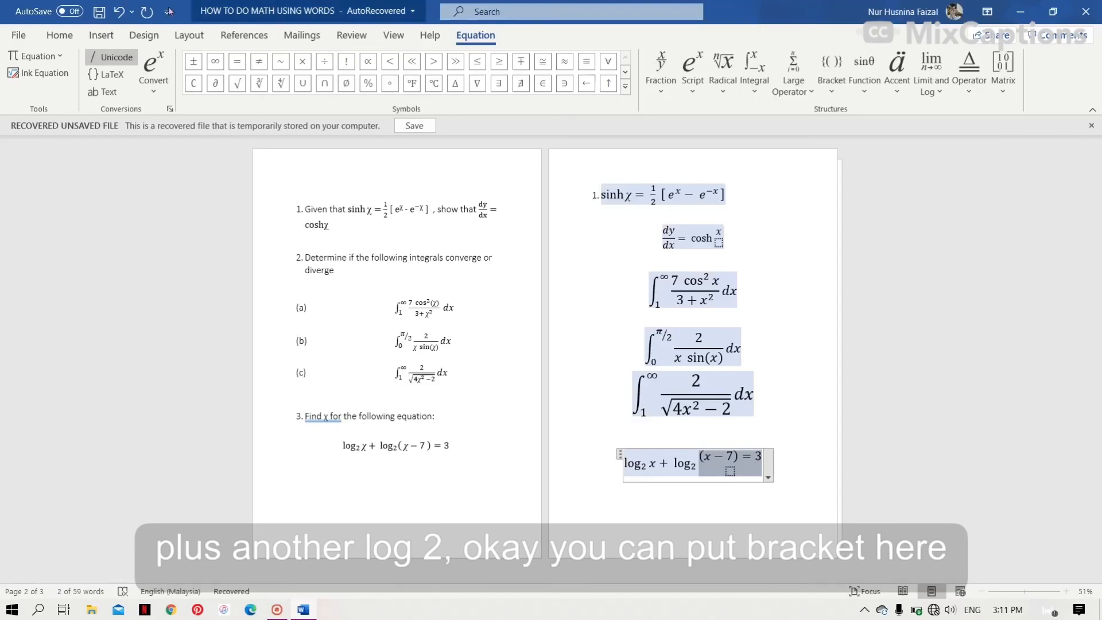
pyautogui.click(119, 12)
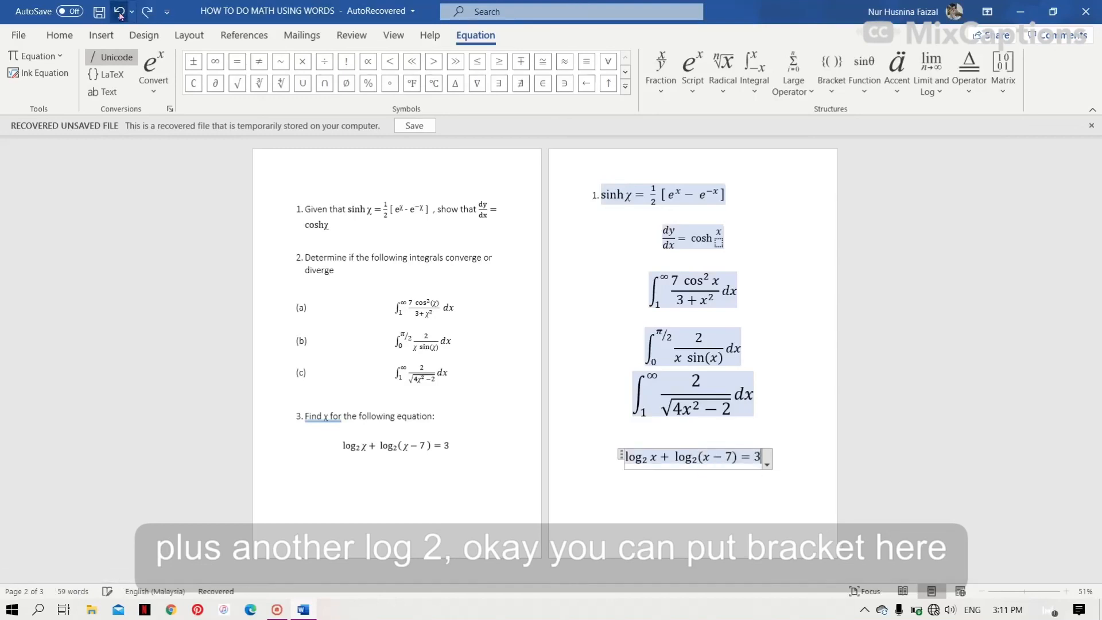
pyautogui.click(787, 339)
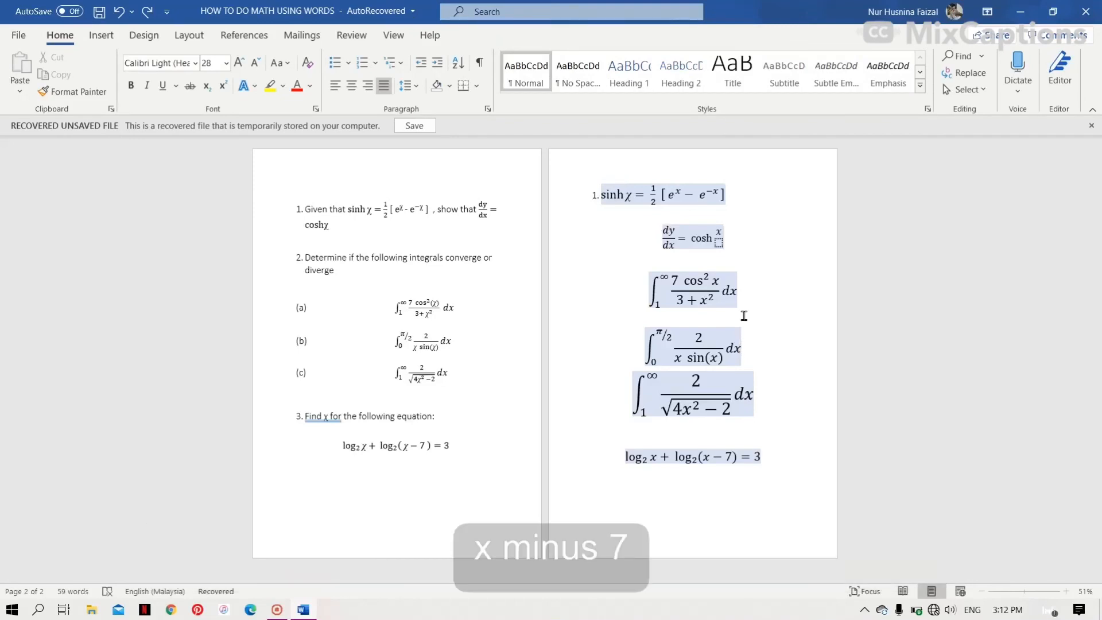
pyautogui.click(101, 35)
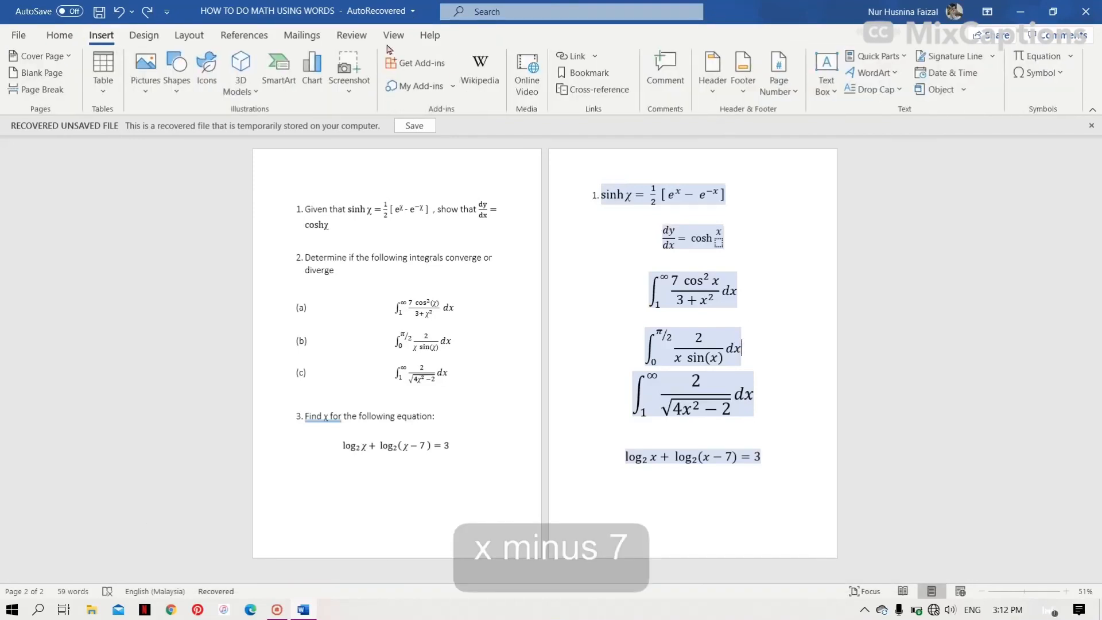
pyautogui.click(1030, 56)
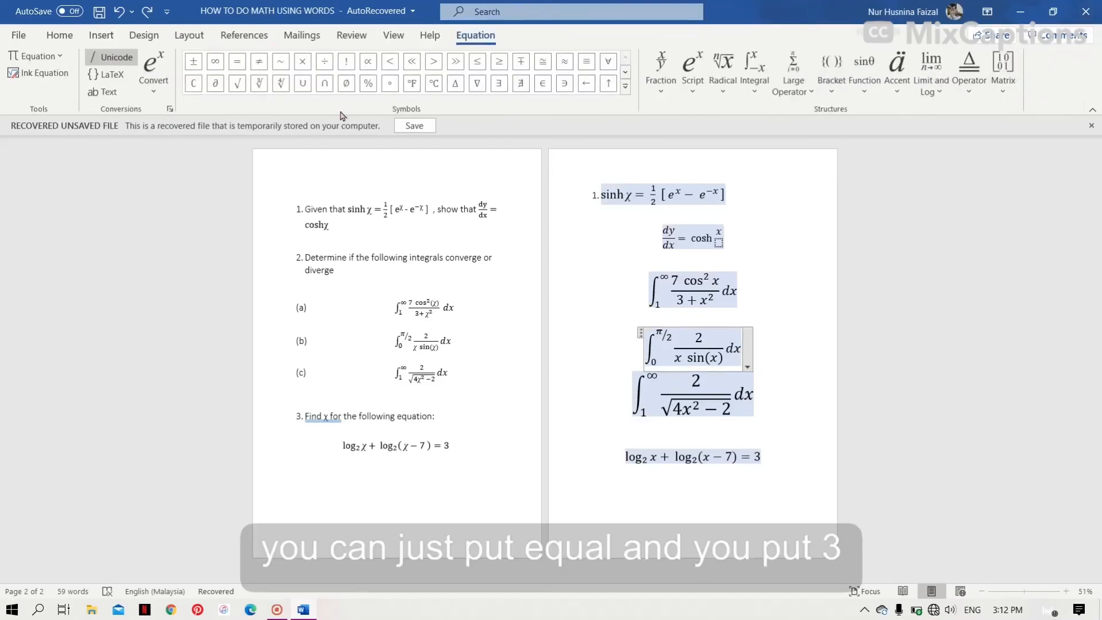
pyautogui.click(625, 85)
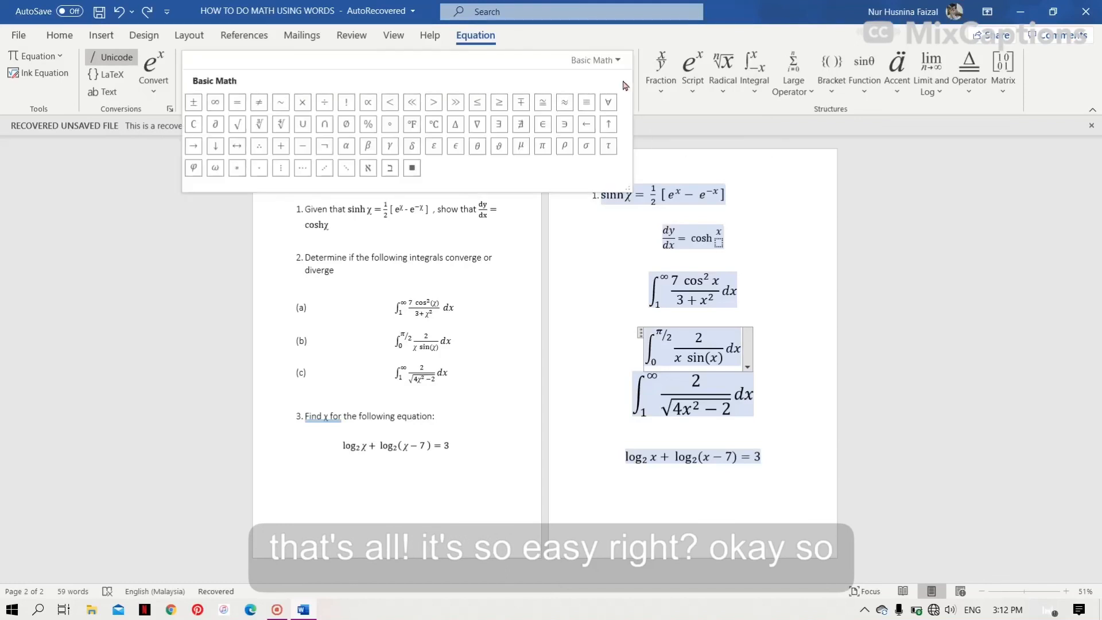
pyautogui.click(38, 246)
pyautogui.click(153, 85)
pyautogui.click(65, 277)
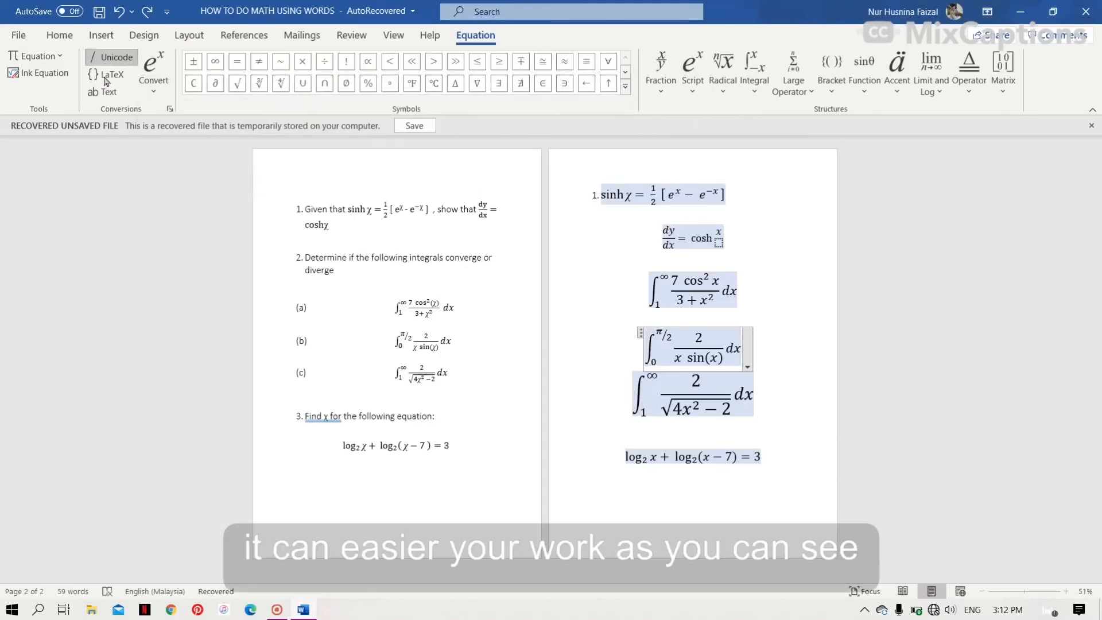
pyautogui.click(60, 35)
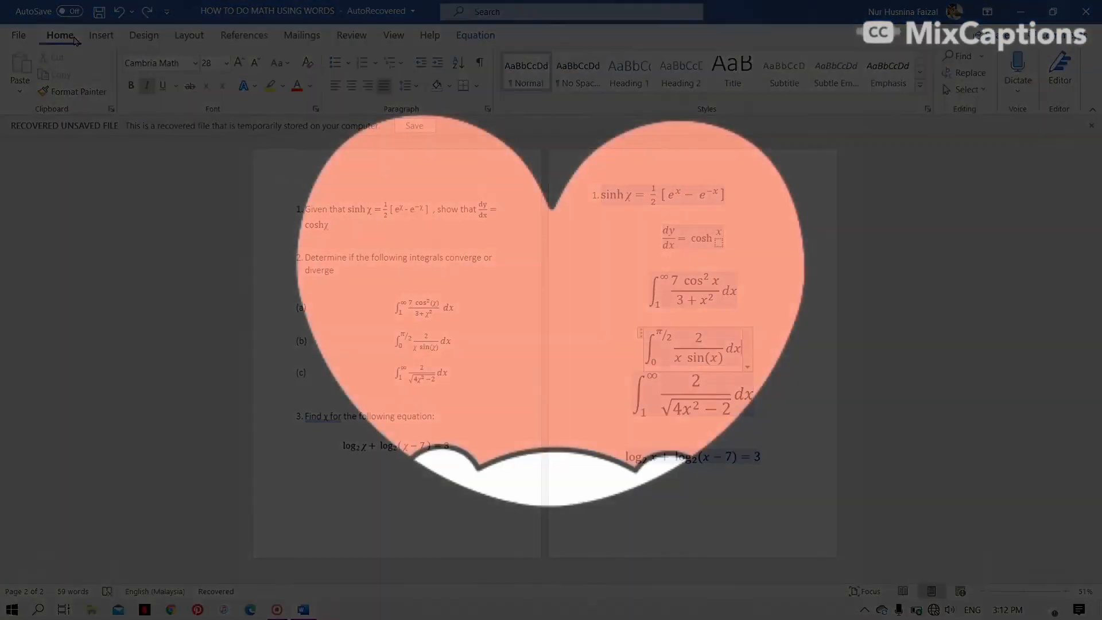